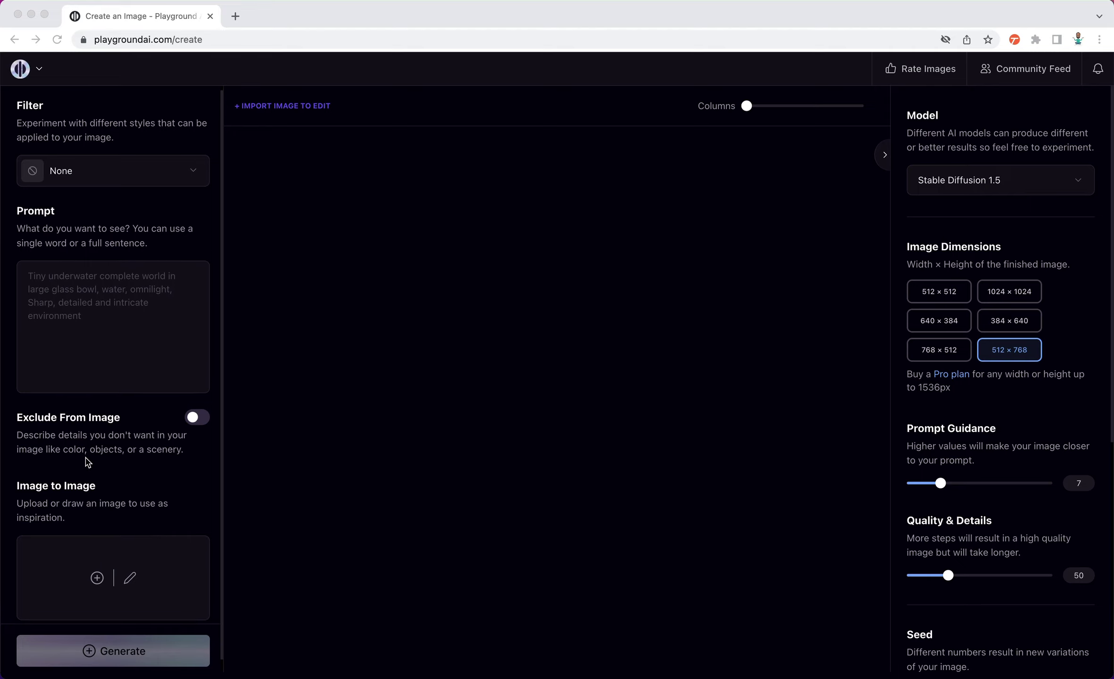
# Discard the portrait canvas, set output size to 768 × 512, and remove the old sketch thumbnail
pyautogui.scroll(-1, 89, 460)
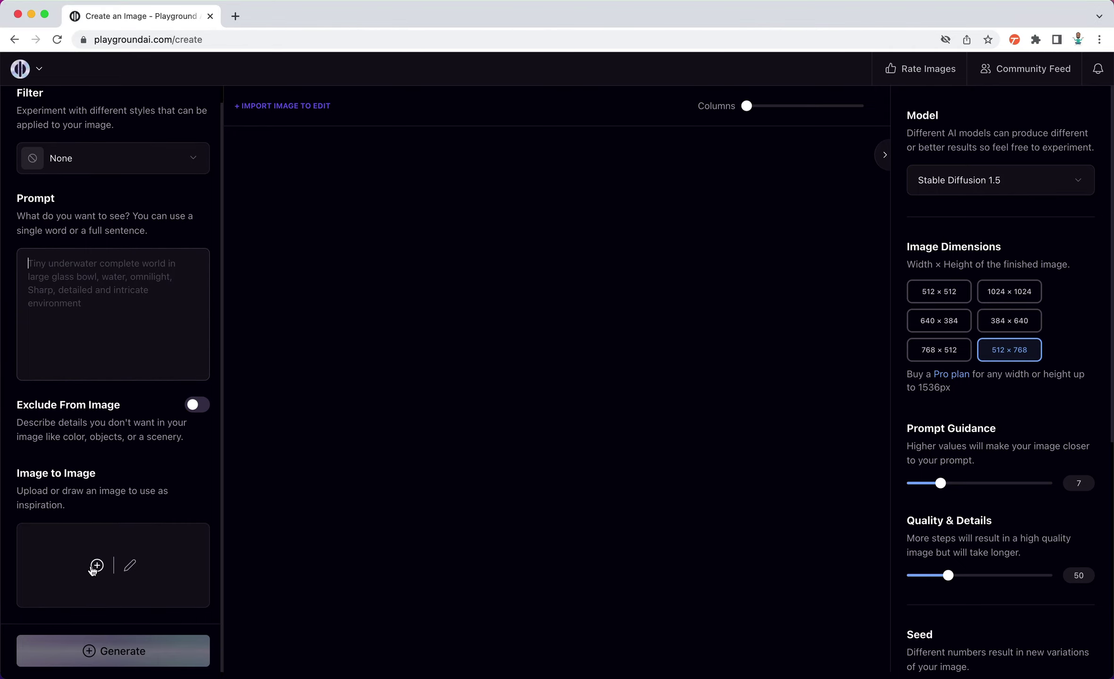
pyautogui.click(130, 567)
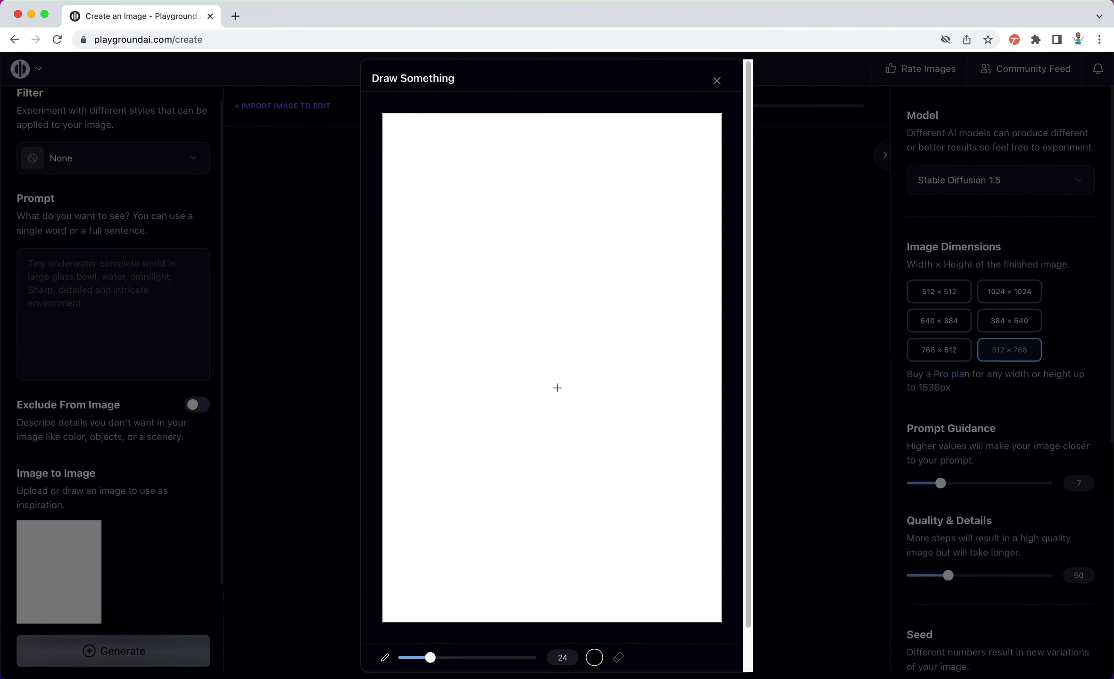
pyautogui.click(717, 81)
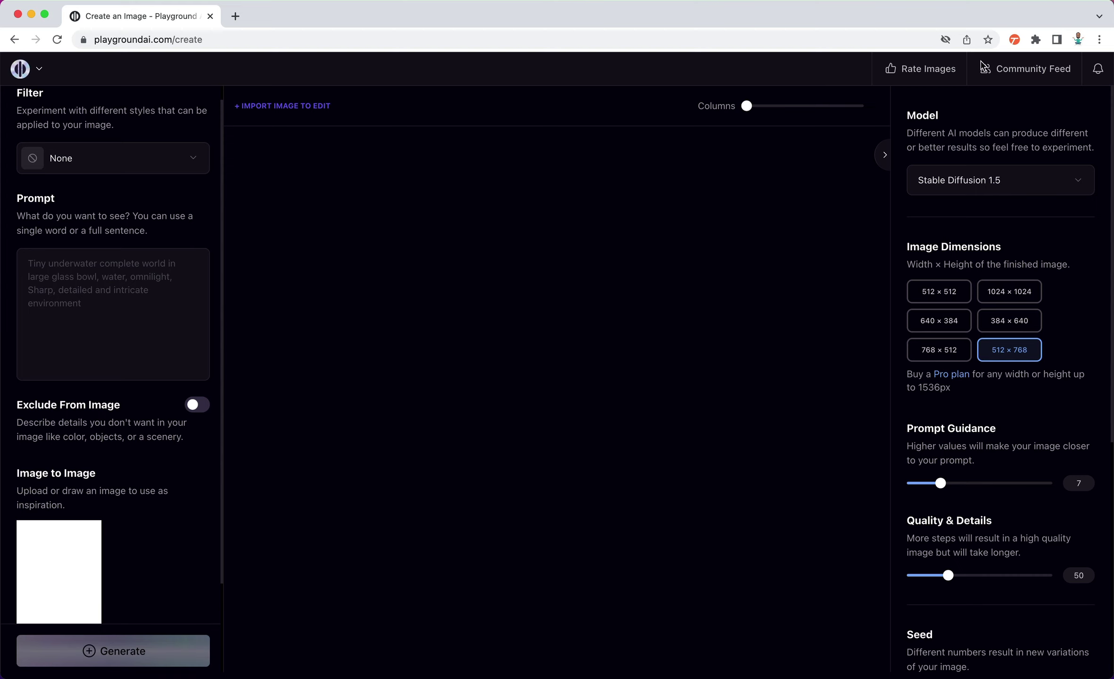
pyautogui.click(936, 352)
pyautogui.click(950, 354)
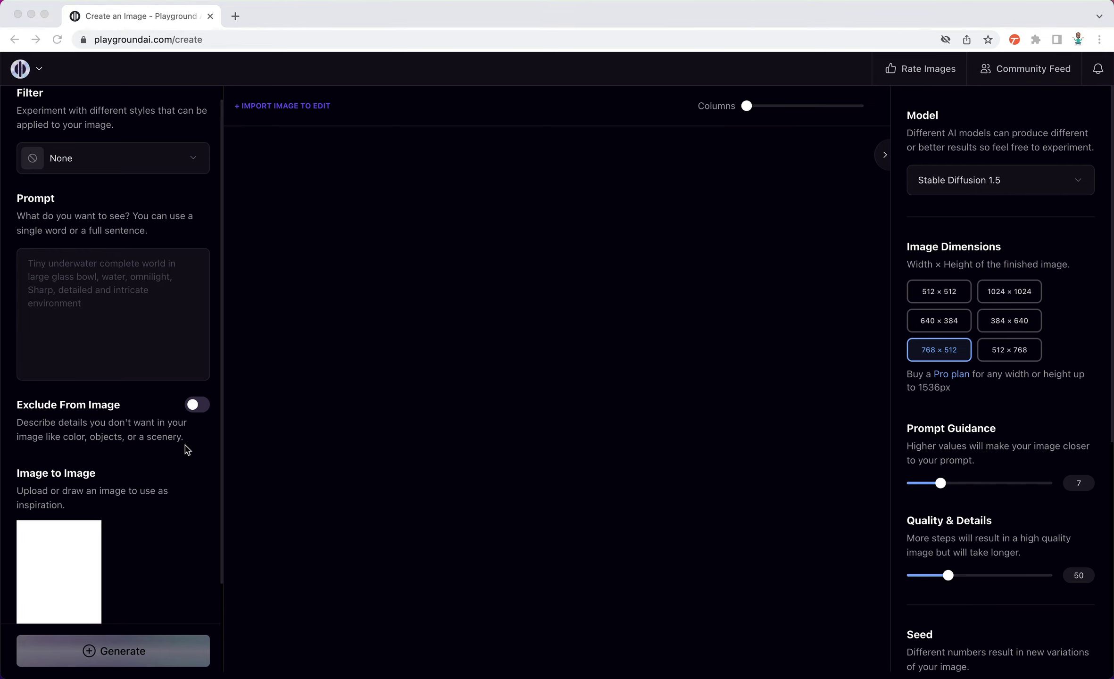
pyautogui.moveTo(71, 564)
pyautogui.click(88, 542)
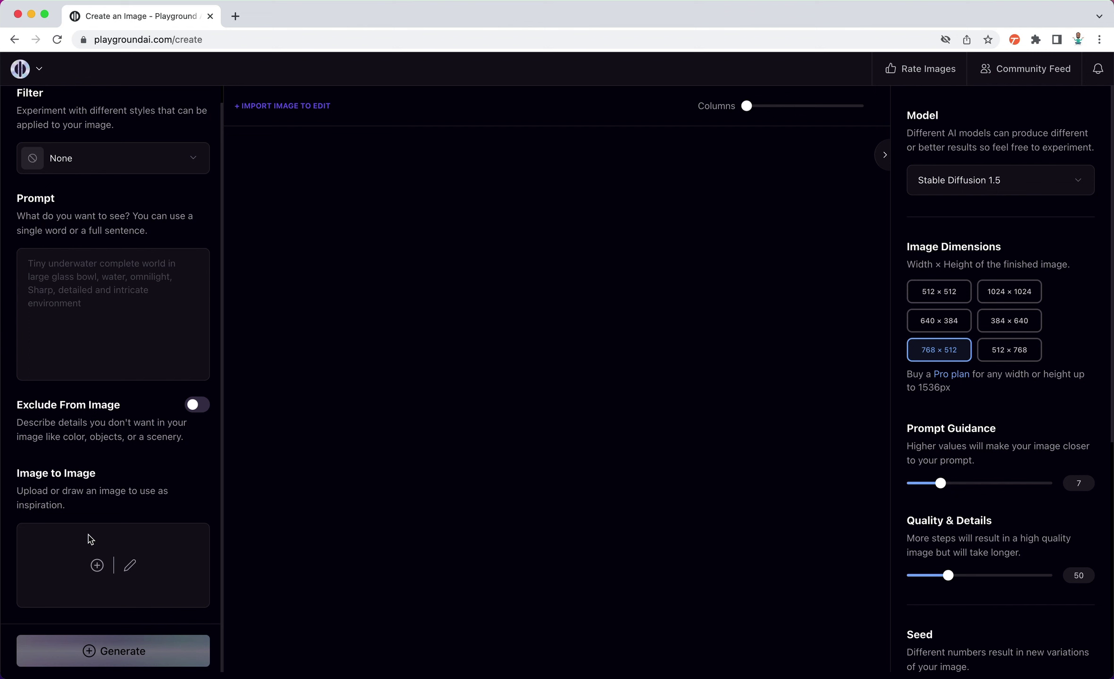
# Open a blank landscape canvas with a size-62 brush in bright cyan (12,181,237)
pyautogui.click(131, 567)
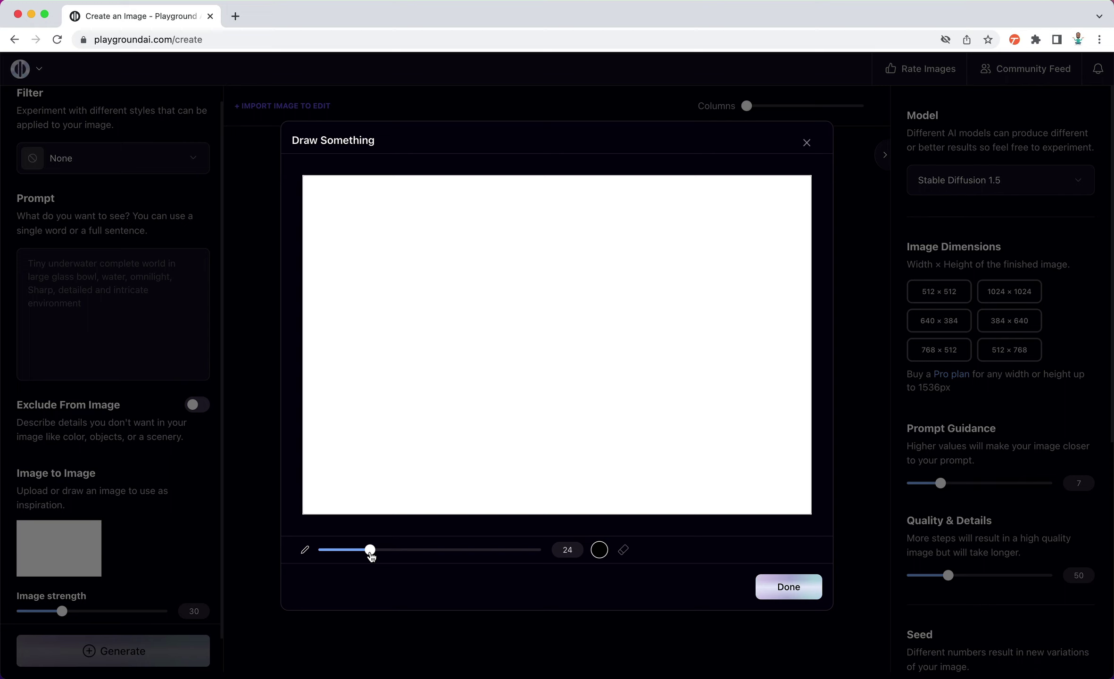
pyautogui.moveTo(371, 556); pyautogui.dragTo(456, 554)
pyautogui.click(603, 555)
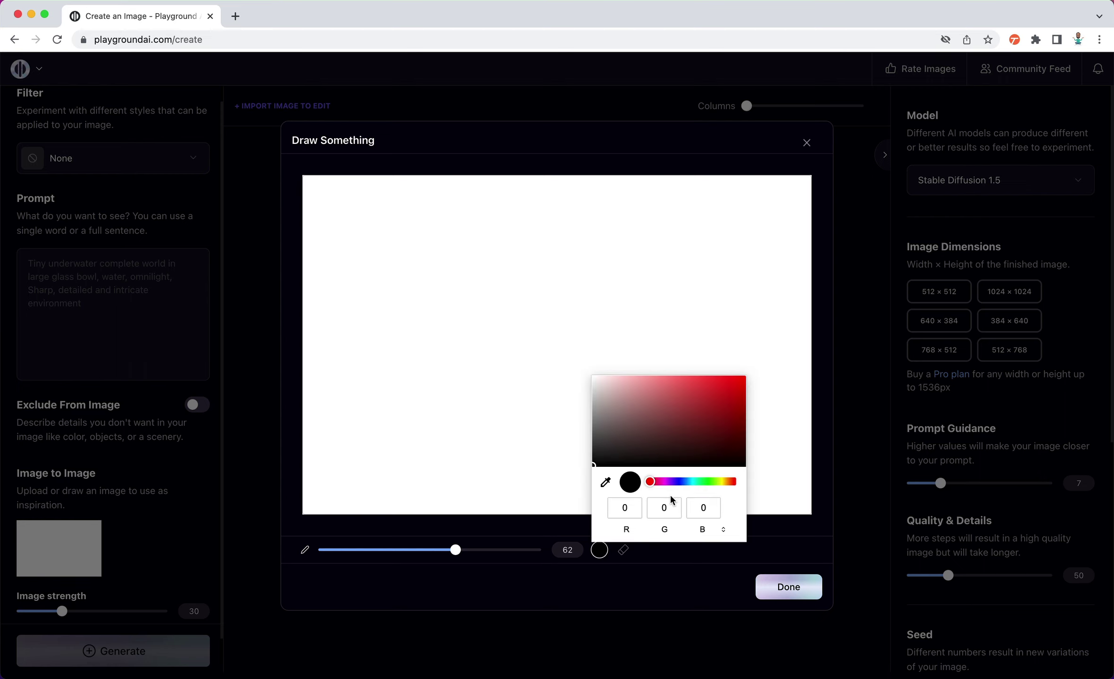
pyautogui.click(678, 481)
pyautogui.moveTo(680, 483); pyautogui.dragTo(690, 484)
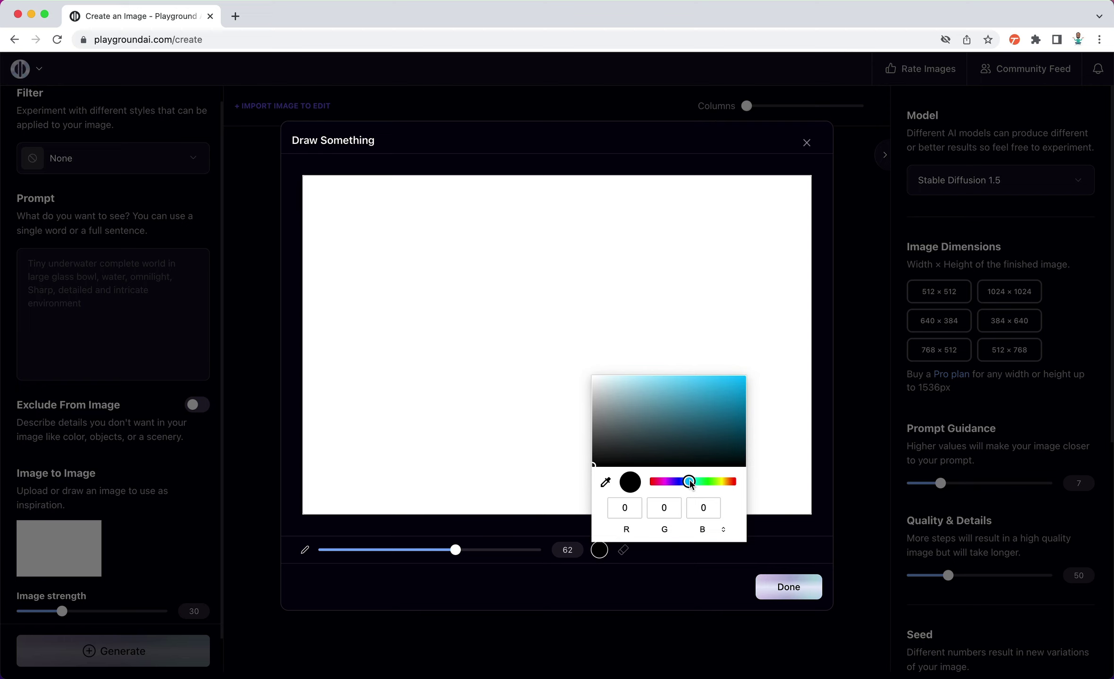
pyautogui.click(733, 384)
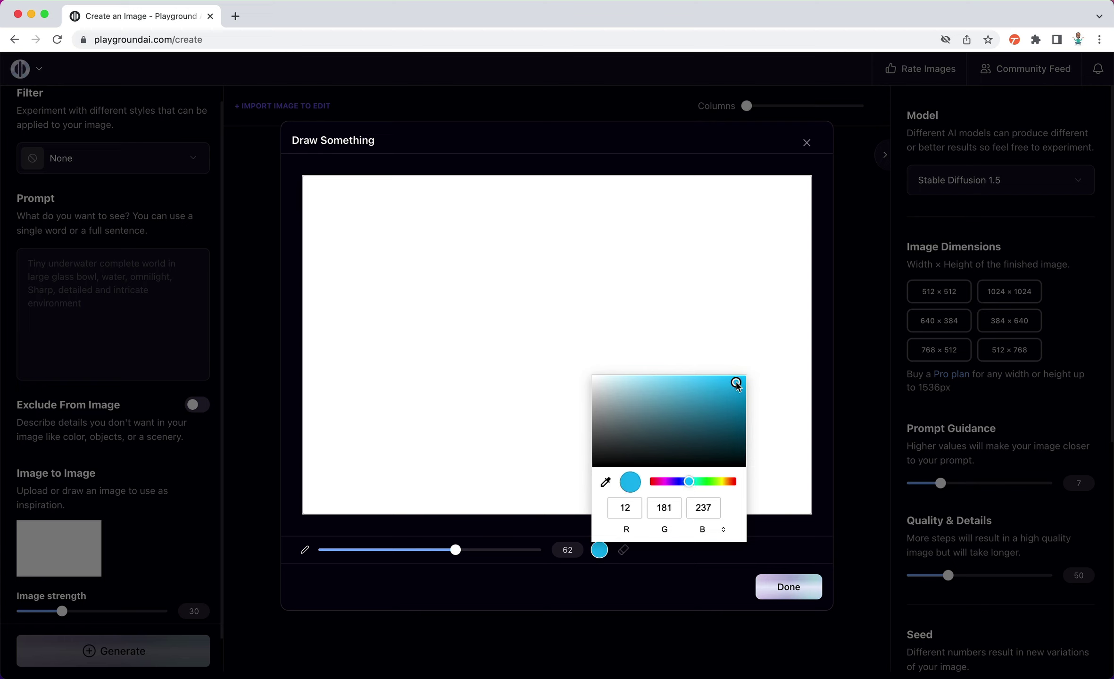
# Paint the upper part of the canvas as solid cyan-blue sky
pyautogui.click(430, 227)
pyautogui.click(432, 224)
pyautogui.moveTo(320, 208)
pyautogui.mouseDown()
pyautogui.moveTo(300, 308)
pyautogui.moveTo(369, 309)
pyautogui.moveTo(303, 332)
pyautogui.moveTo(316, 350)
pyautogui.moveTo(601, 356)
pyautogui.moveTo(812, 349)
pyautogui.moveTo(799, 178)
pyautogui.moveTo(671, 188)
pyautogui.moveTo(337, 182)
pyautogui.moveTo(337, 276)
pyautogui.moveTo(340, 287)
pyautogui.moveTo(343, 198)
pyautogui.moveTo(378, 327)
pyautogui.moveTo(373, 206)
pyautogui.moveTo(394, 318)
pyautogui.moveTo(407, 206)
pyautogui.moveTo(426, 329)
pyautogui.moveTo(432, 207)
pyautogui.moveTo(458, 339)
pyautogui.moveTo(461, 200)
pyautogui.moveTo(481, 331)
pyautogui.moveTo(490, 198)
pyautogui.moveTo(505, 346)
pyautogui.moveTo(520, 205)
pyautogui.moveTo(540, 333)
pyautogui.moveTo(546, 347)
pyautogui.moveTo(546, 212)
pyautogui.moveTo(572, 350)
pyautogui.moveTo(573, 205)
pyautogui.moveTo(593, 311)
pyautogui.moveTo(614, 203)
pyautogui.moveTo(620, 358)
pyautogui.moveTo(639, 207)
pyautogui.moveTo(656, 326)
pyautogui.moveTo(667, 228)
pyautogui.moveTo(686, 311)
pyautogui.moveTo(703, 217)
pyautogui.moveTo(695, 228)
pyautogui.moveTo(773, 222)
pyautogui.moveTo(736, 292)
pyautogui.moveTo(783, 263)
pyautogui.moveTo(785, 319)
pyautogui.moveTo(723, 322)
pyautogui.mouseUp()
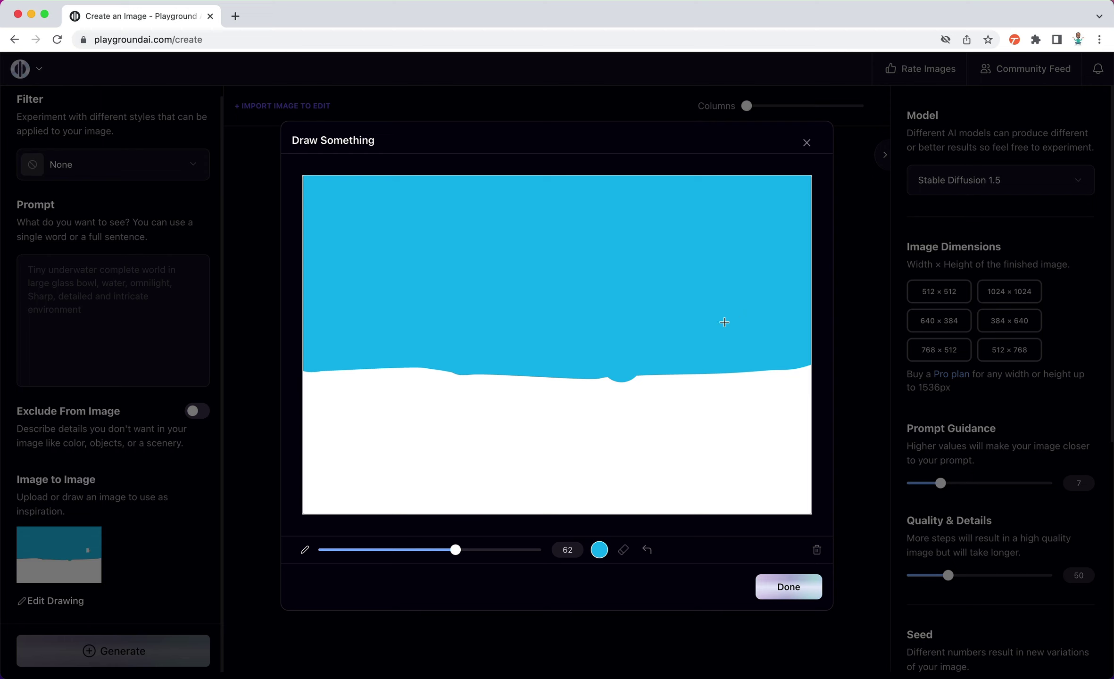
# Switch the brush to dark green (10,164,20) and paint the lower canvas as grass
pyautogui.click(600, 551)
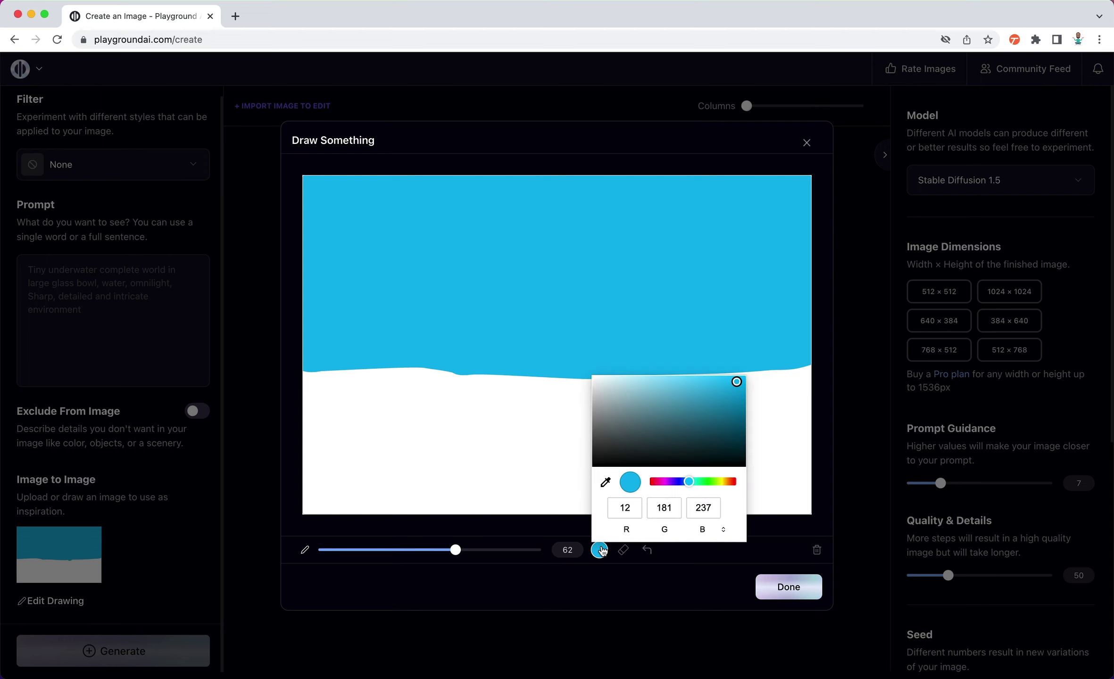
pyautogui.click(708, 481)
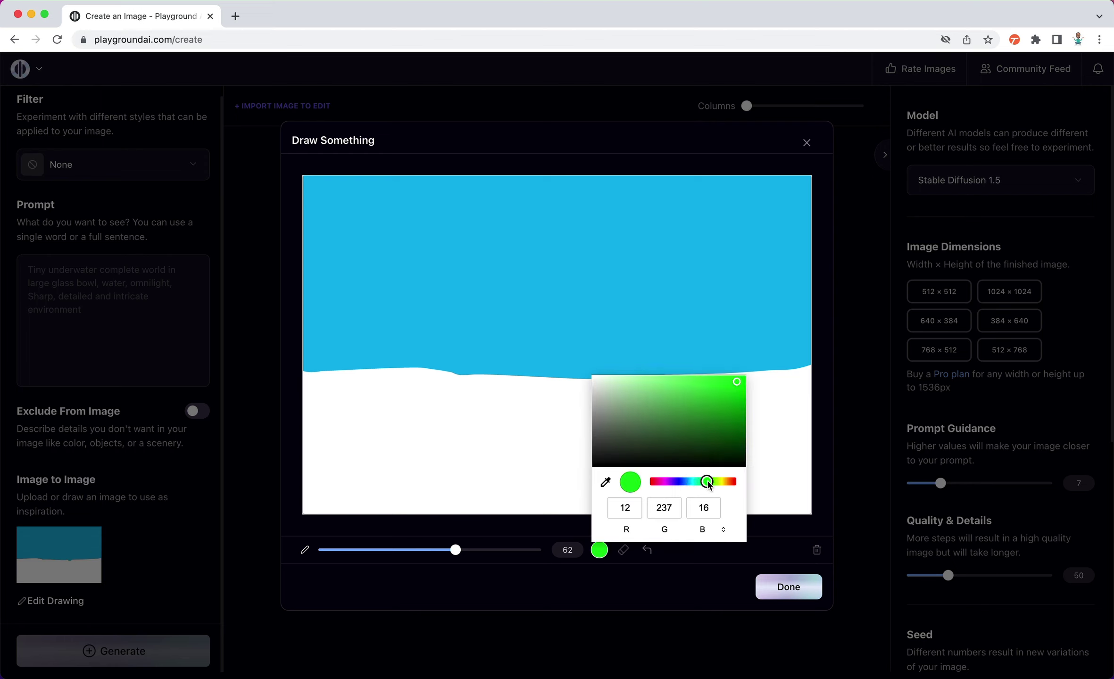
pyautogui.moveTo(709, 484); pyautogui.dragTo(707, 485)
pyautogui.moveTo(726, 404); pyautogui.dragTo(736, 410)
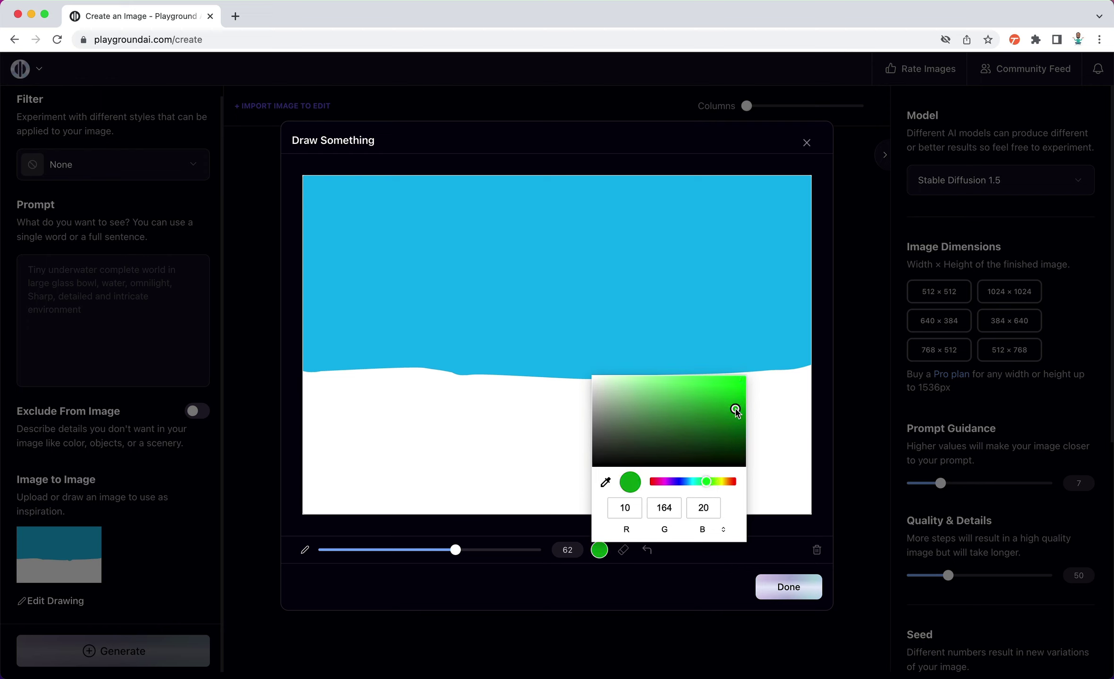
pyautogui.click(445, 445)
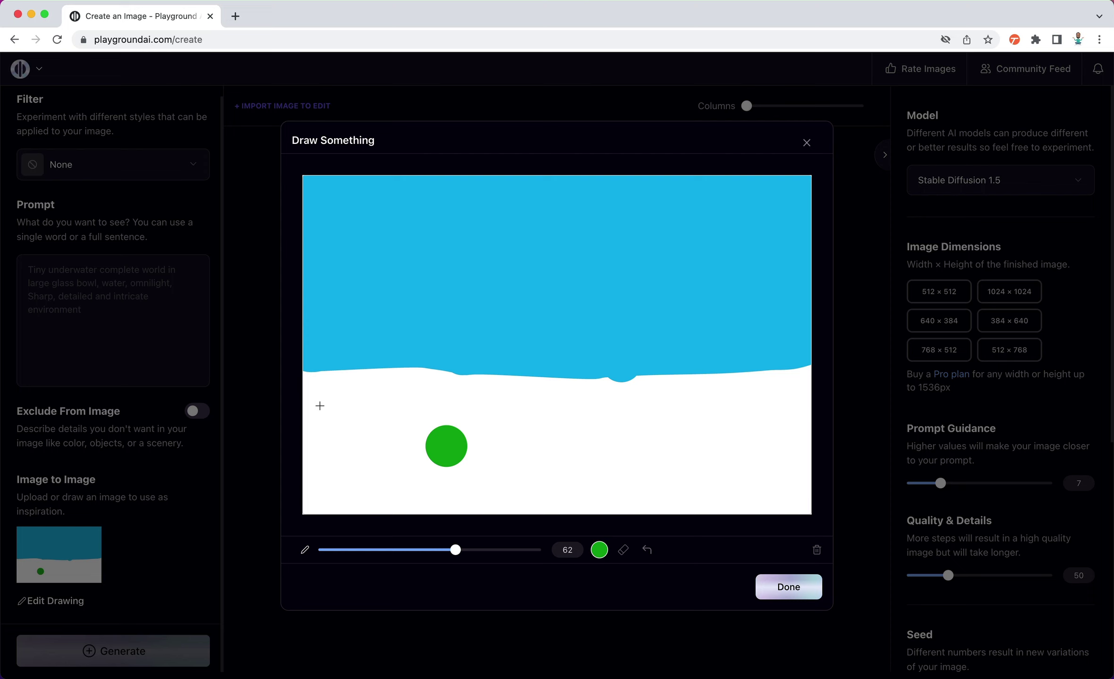
pyautogui.moveTo(320, 406)
pyautogui.mouseDown()
pyautogui.moveTo(804, 385)
pyautogui.moveTo(809, 500)
pyautogui.moveTo(722, 491)
pyautogui.moveTo(644, 504)
pyautogui.moveTo(308, 502)
pyautogui.moveTo(307, 421)
pyautogui.moveTo(319, 425)
pyautogui.moveTo(330, 484)
pyautogui.moveTo(341, 408)
pyautogui.moveTo(361, 479)
pyautogui.moveTo(373, 424)
pyautogui.moveTo(385, 480)
pyautogui.moveTo(401, 417)
pyautogui.moveTo(412, 466)
pyautogui.moveTo(423, 421)
pyautogui.moveTo(436, 501)
pyautogui.moveTo(455, 406)
pyautogui.moveTo(478, 418)
pyautogui.moveTo(479, 475)
pyautogui.moveTo(496, 420)
pyautogui.moveTo(477, 446)
pyautogui.moveTo(480, 471)
pyautogui.moveTo(512, 415)
pyautogui.moveTo(510, 479)
pyautogui.moveTo(517, 373)
pyautogui.moveTo(547, 464)
pyautogui.moveTo(542, 427)
pyautogui.moveTo(622, 413)
pyautogui.moveTo(770, 414)
pyautogui.moveTo(569, 455)
pyautogui.moveTo(594, 477)
pyautogui.moveTo(630, 477)
pyautogui.mouseUp()
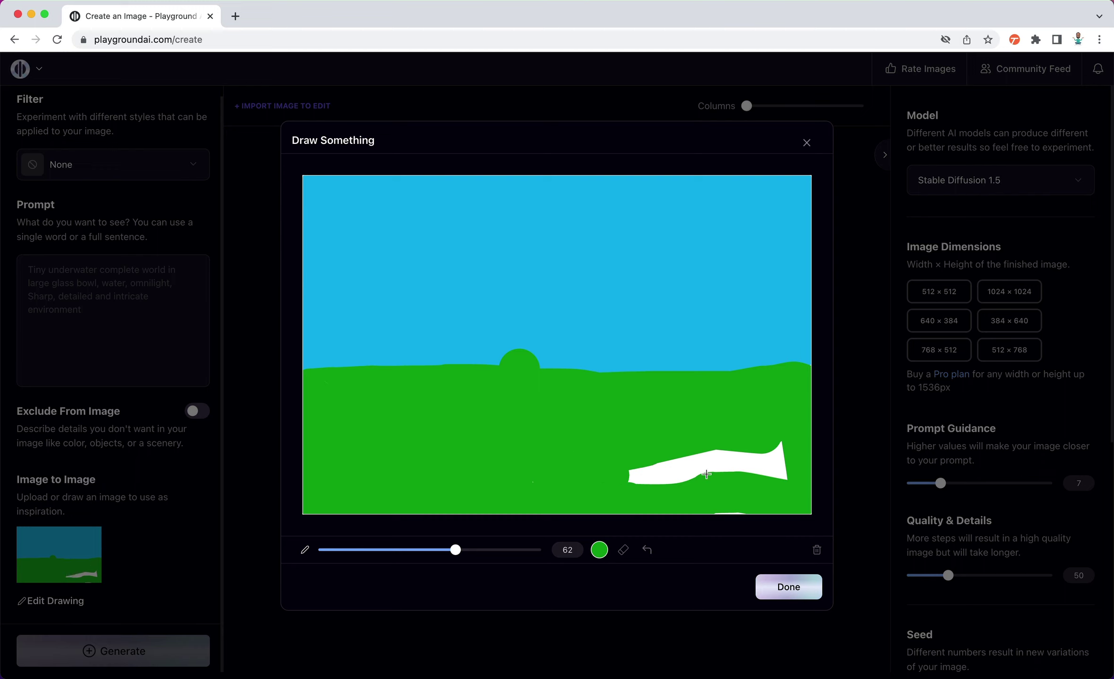
pyautogui.moveTo(706, 475)
pyautogui.mouseDown()
pyautogui.moveTo(782, 474)
pyautogui.moveTo(779, 453)
pyautogui.moveTo(702, 445)
pyautogui.moveTo(748, 458)
pyautogui.moveTo(695, 457)
pyautogui.moveTo(696, 504)
pyautogui.moveTo(747, 513)
pyautogui.mouseUp()
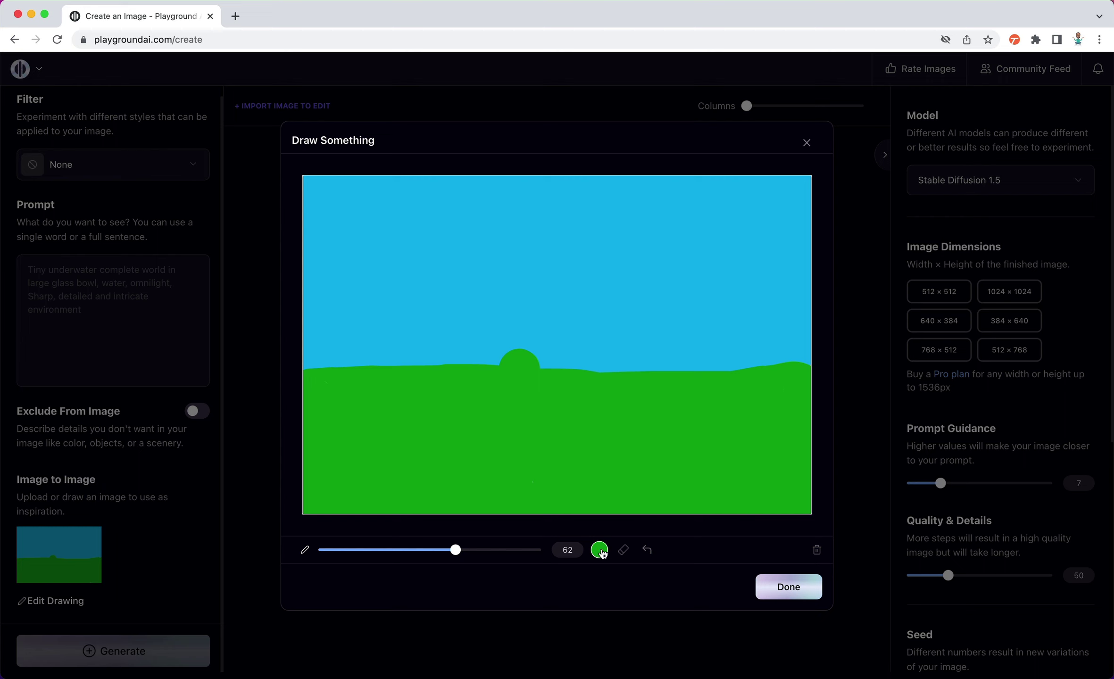
# Change the brush colour to a dark maroon red for the mountains
pyautogui.click(600, 550)
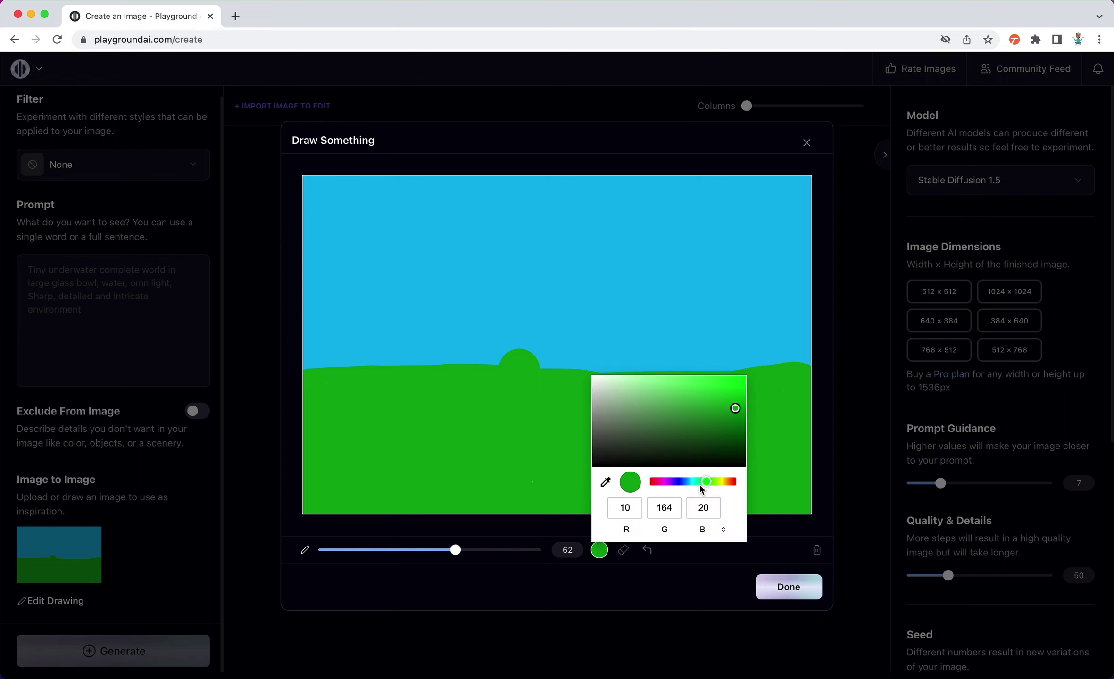
pyautogui.moveTo(655, 485); pyautogui.dragTo(654, 486)
pyautogui.moveTo(735, 419); pyautogui.dragTo(704, 406)
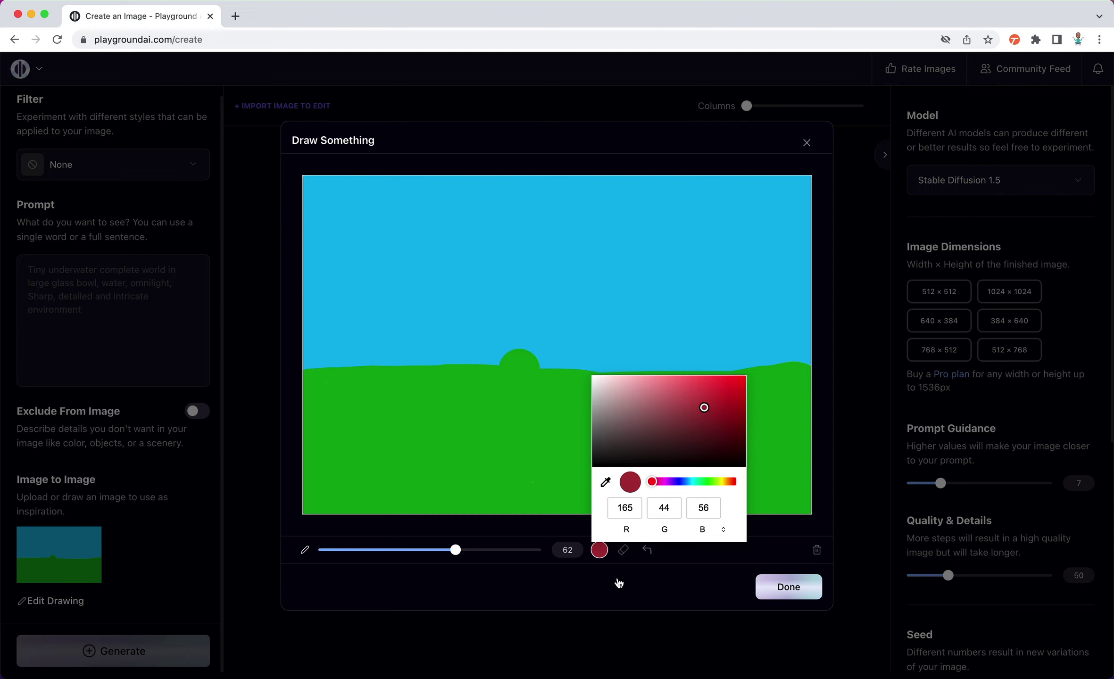
pyautogui.click(626, 580)
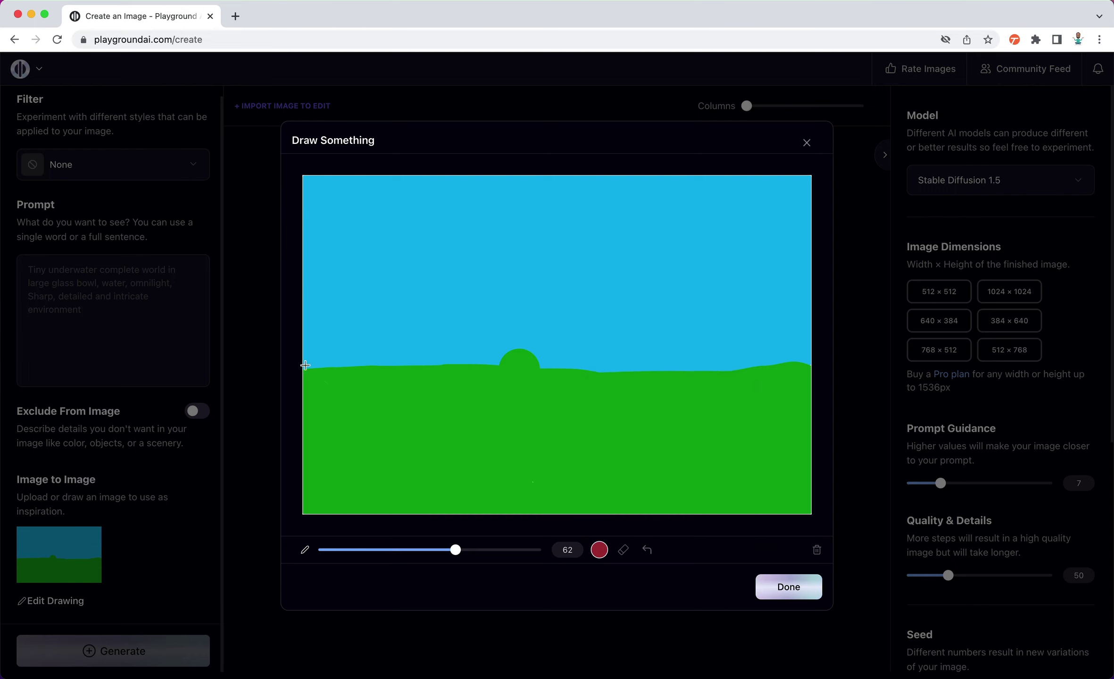
# Outline two mountain peaks and their base line across the horizon
pyautogui.moveTo(304, 365)
pyautogui.mouseDown()
pyautogui.moveTo(389, 239)
pyautogui.moveTo(429, 257)
pyautogui.moveTo(532, 379)
pyautogui.moveTo(619, 262)
pyautogui.mouseUp()
pyautogui.moveTo(669, 235)
pyautogui.mouseDown()
pyautogui.moveTo(672, 226)
pyautogui.moveTo(681, 252)
pyautogui.mouseUp()
pyautogui.moveTo(777, 350); pyautogui.dragTo(807, 378)
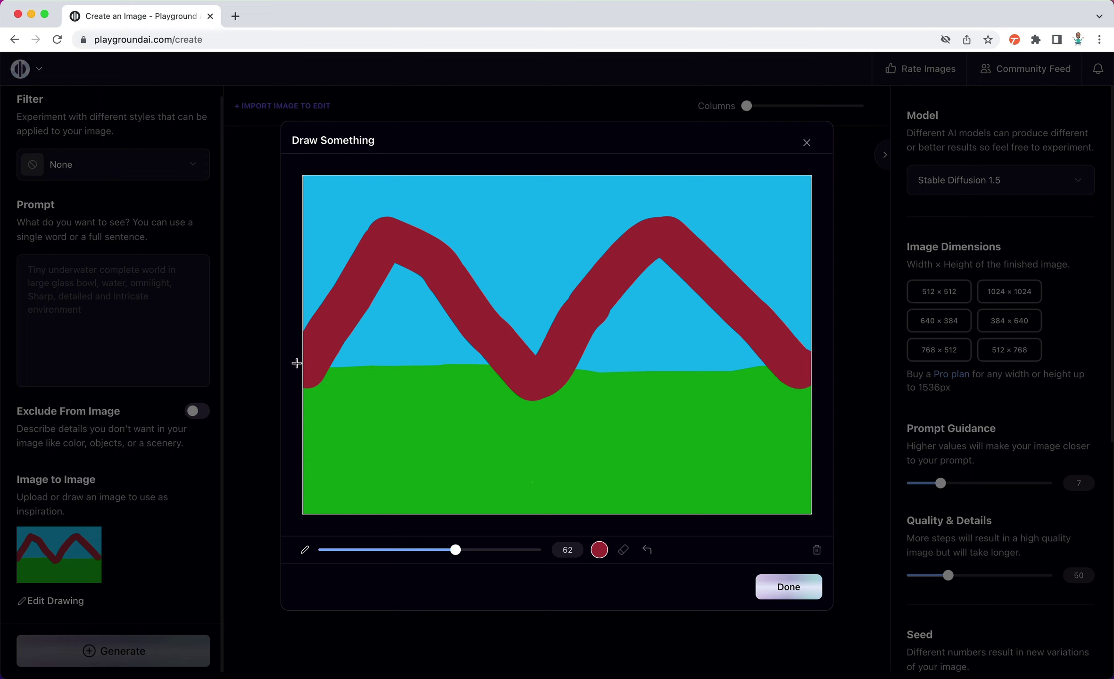
pyautogui.moveTo(307, 380); pyautogui.dragTo(389, 380)
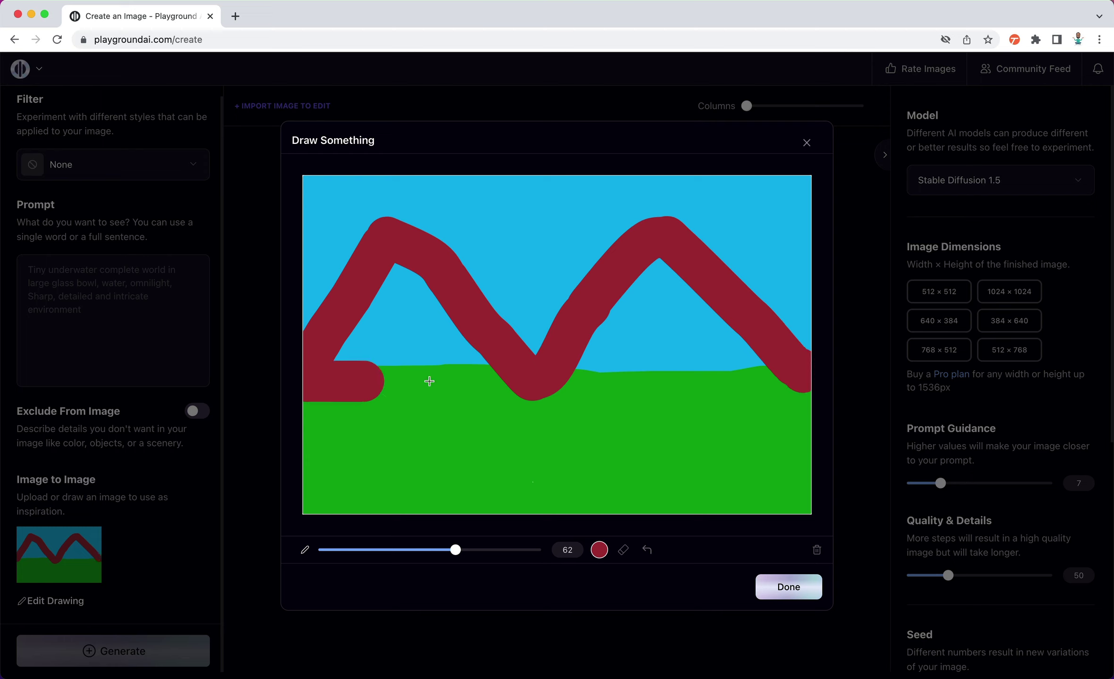
pyautogui.moveTo(603, 381); pyautogui.dragTo(658, 380)
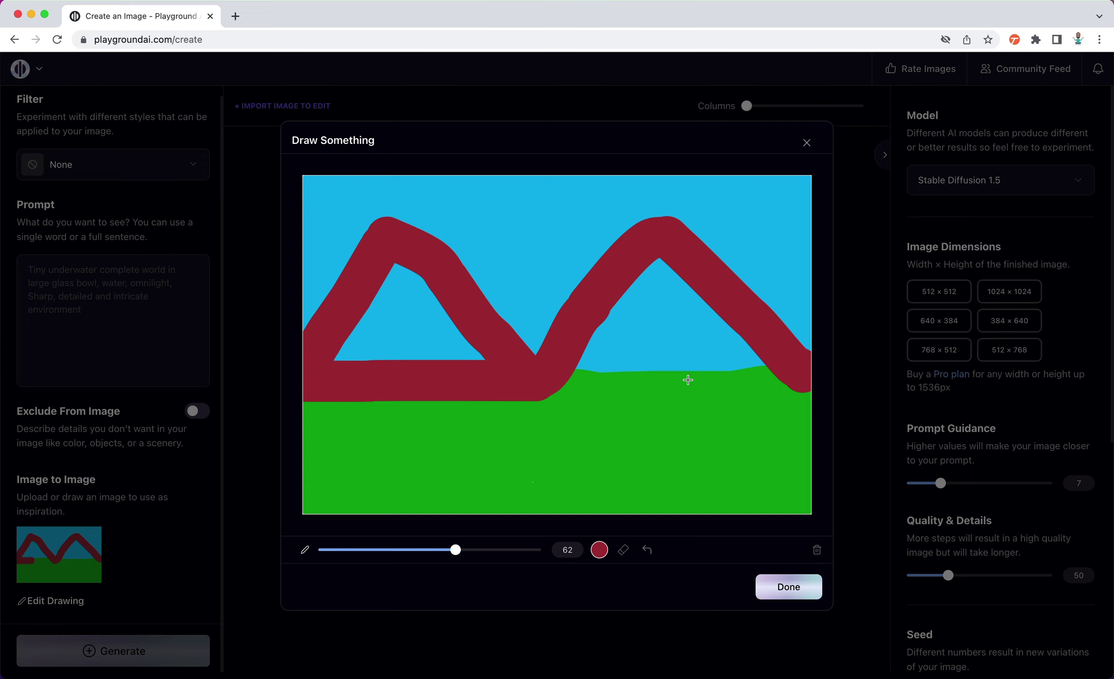
pyautogui.moveTo(784, 379); pyautogui.dragTo(807, 379)
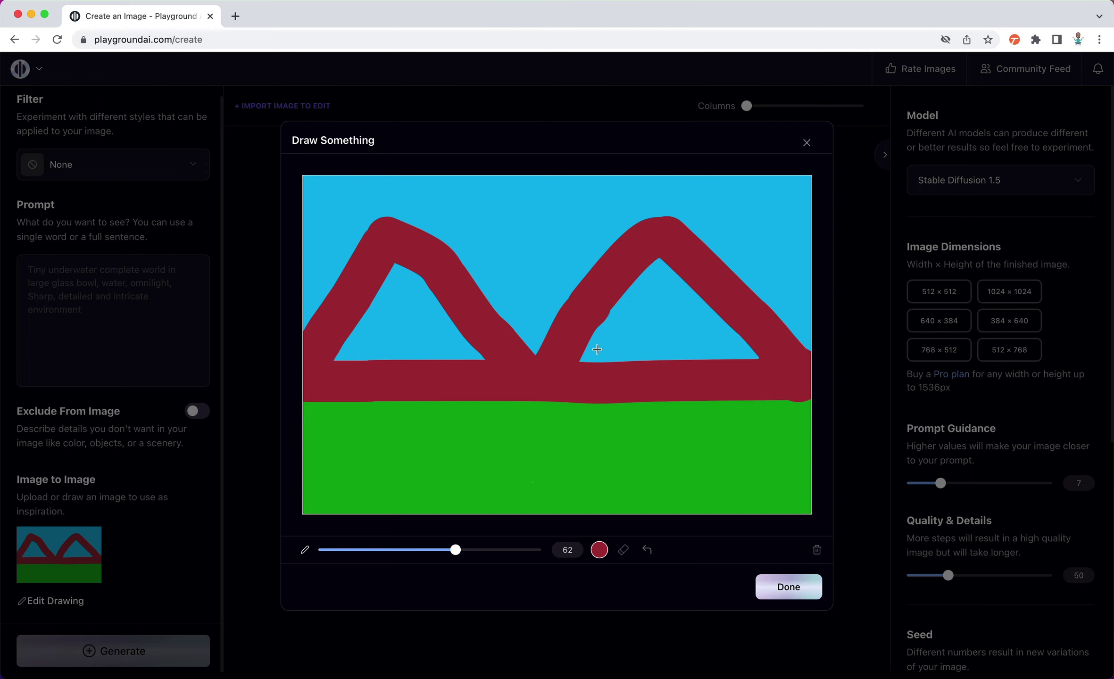
# Fill the remaining blue gaps inside both mountains with solid red
pyautogui.moveTo(721, 349); pyautogui.dragTo(662, 346)
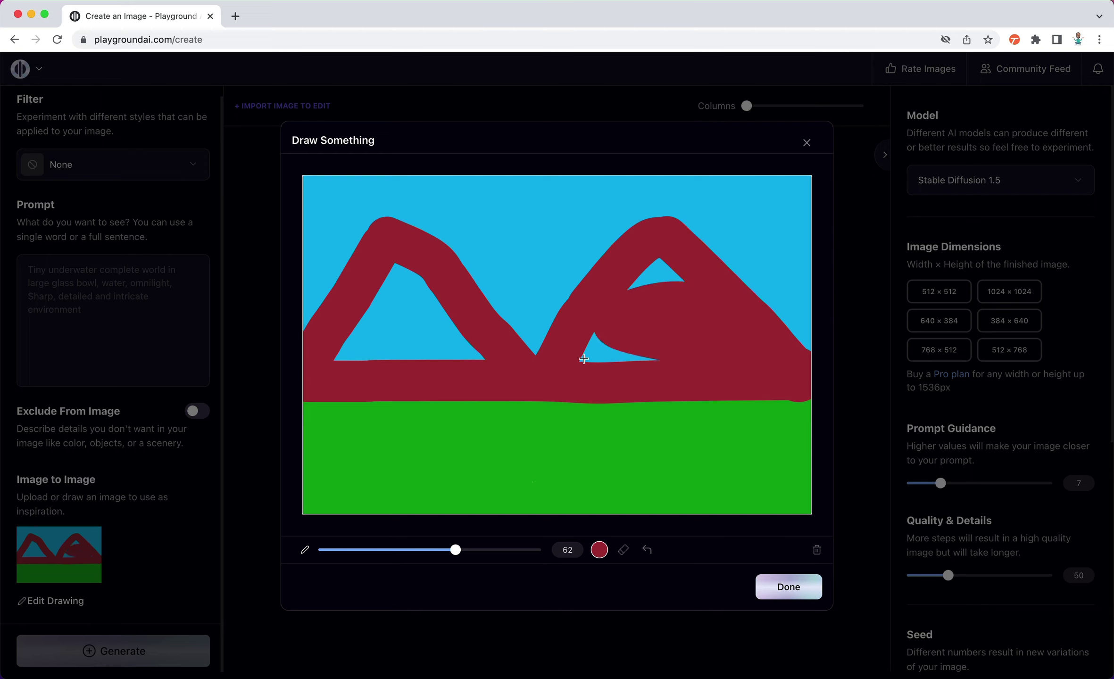
pyautogui.moveTo(576, 356); pyautogui.dragTo(578, 353)
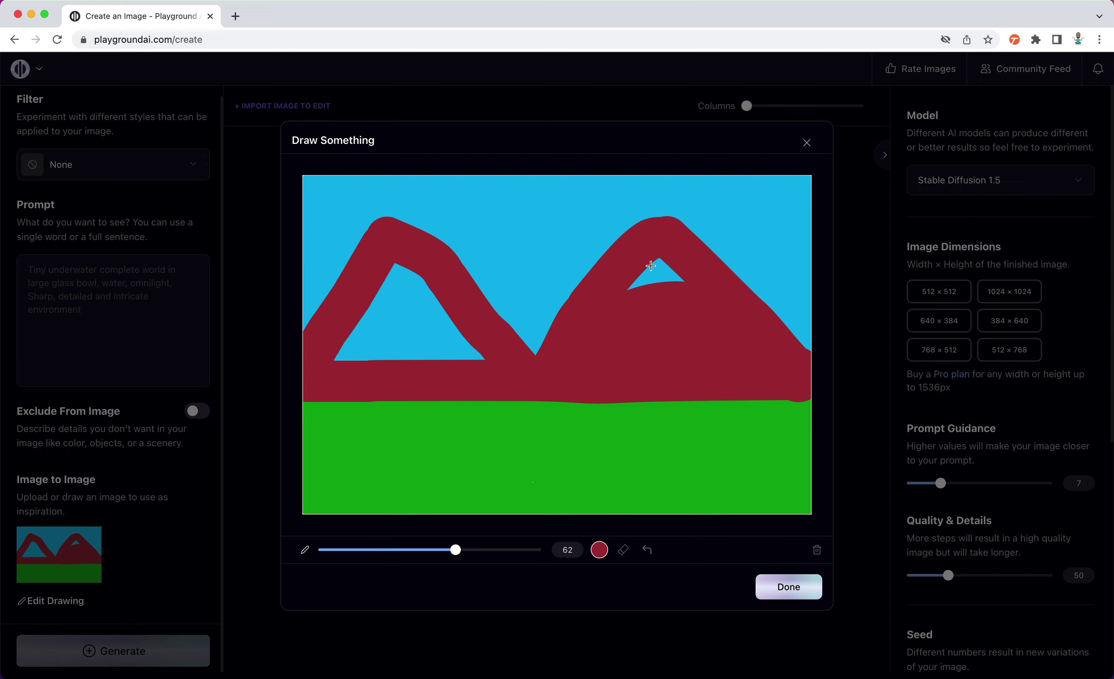
pyautogui.click(652, 270)
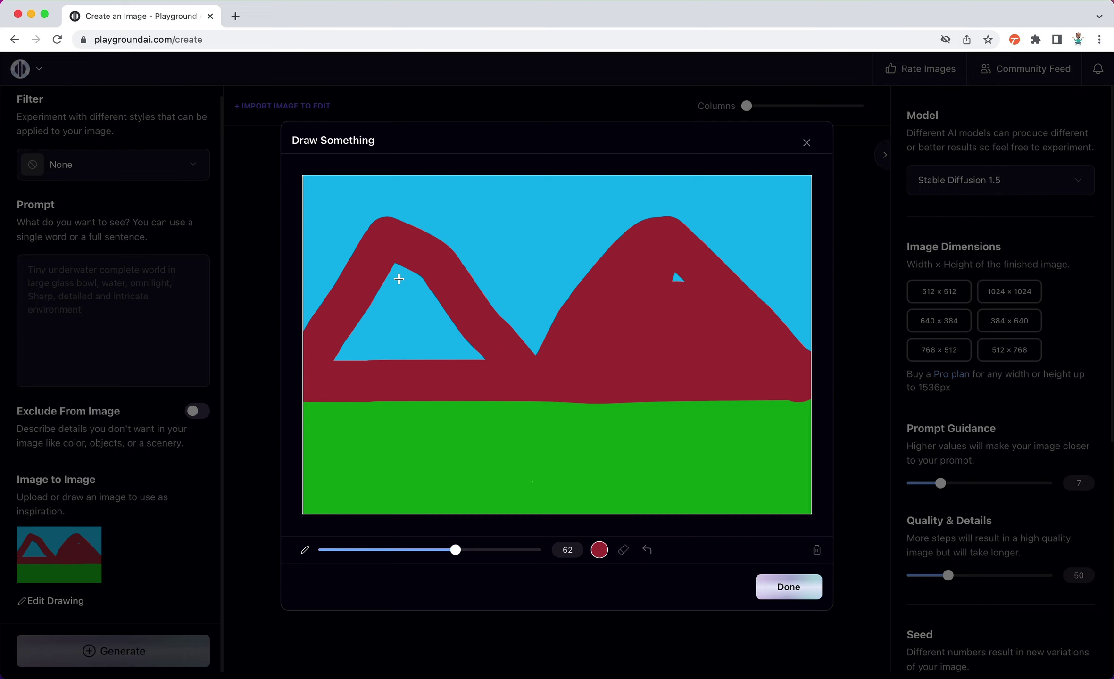
pyautogui.click(401, 280)
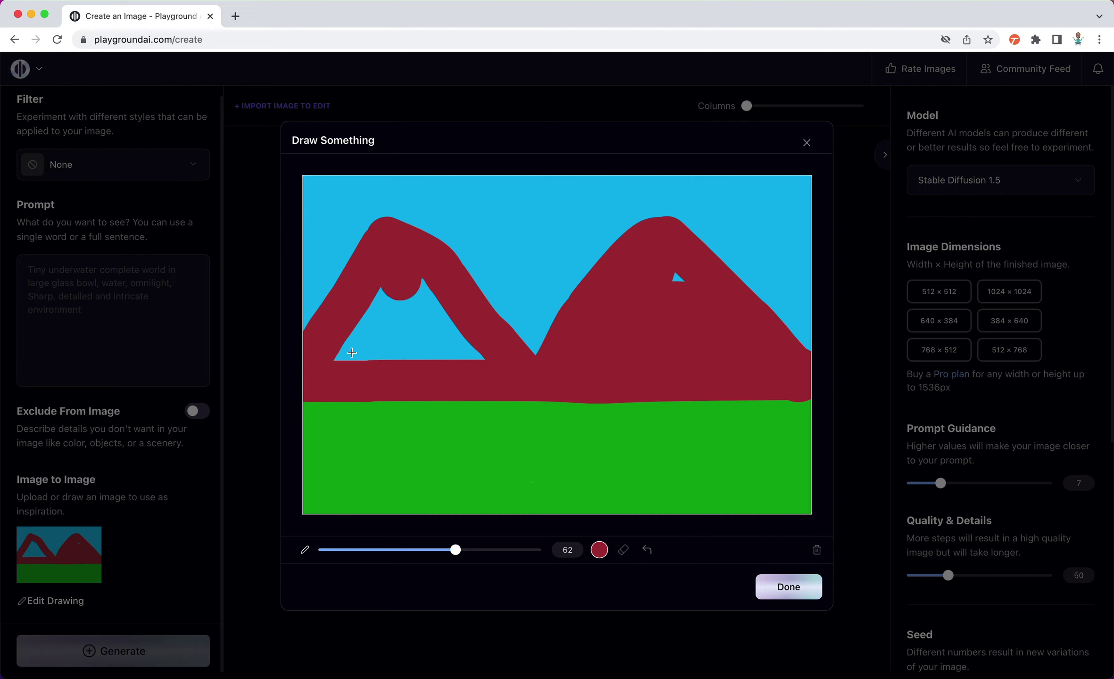
pyautogui.moveTo(358, 349); pyautogui.dragTo(394, 297)
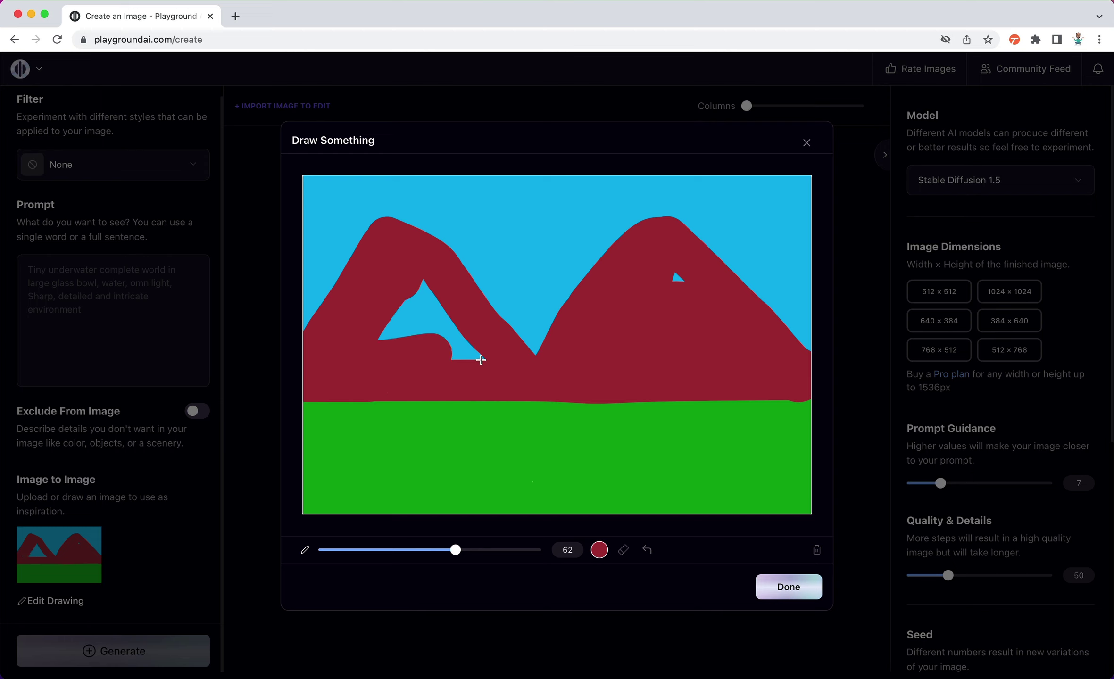
pyautogui.moveTo(409, 318); pyautogui.dragTo(441, 341)
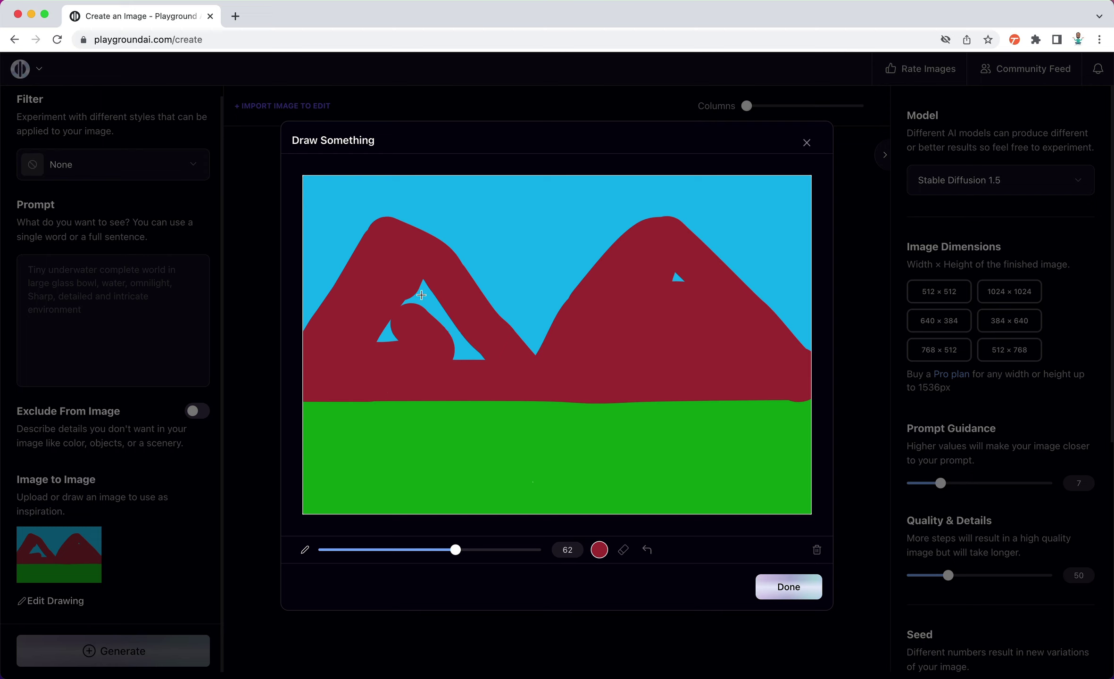
pyautogui.moveTo(477, 355); pyautogui.dragTo(458, 338)
pyautogui.moveTo(421, 295); pyautogui.dragTo(421, 294)
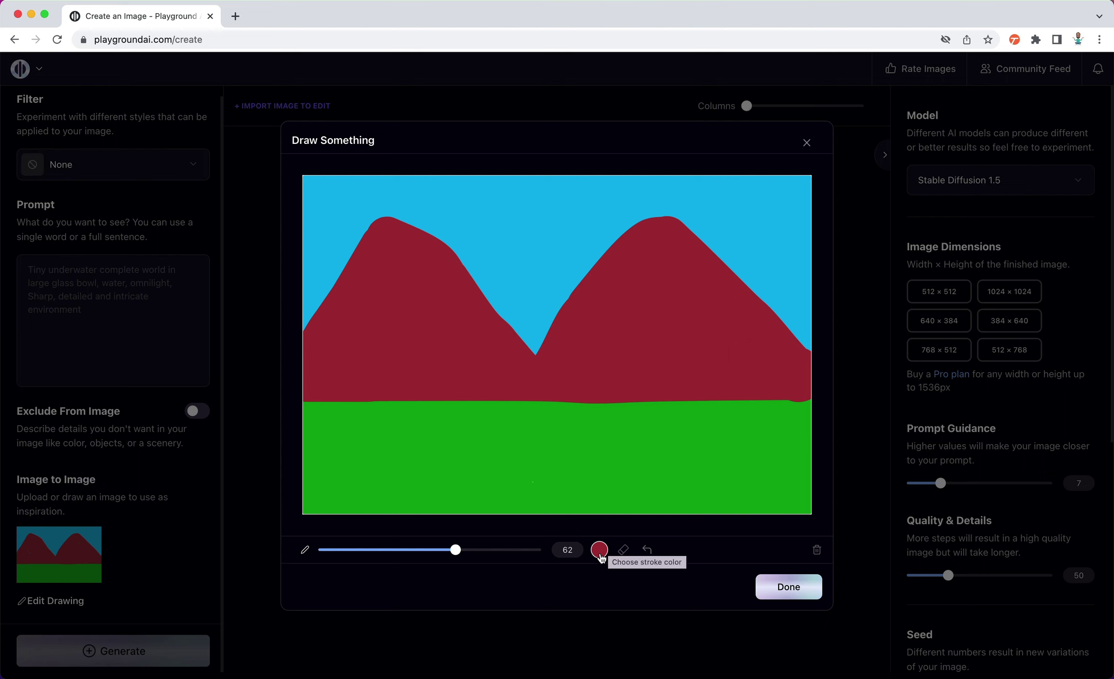
# Paint a round bright yellow-green sun between the peaks using brush size 82
pyautogui.click(599, 550)
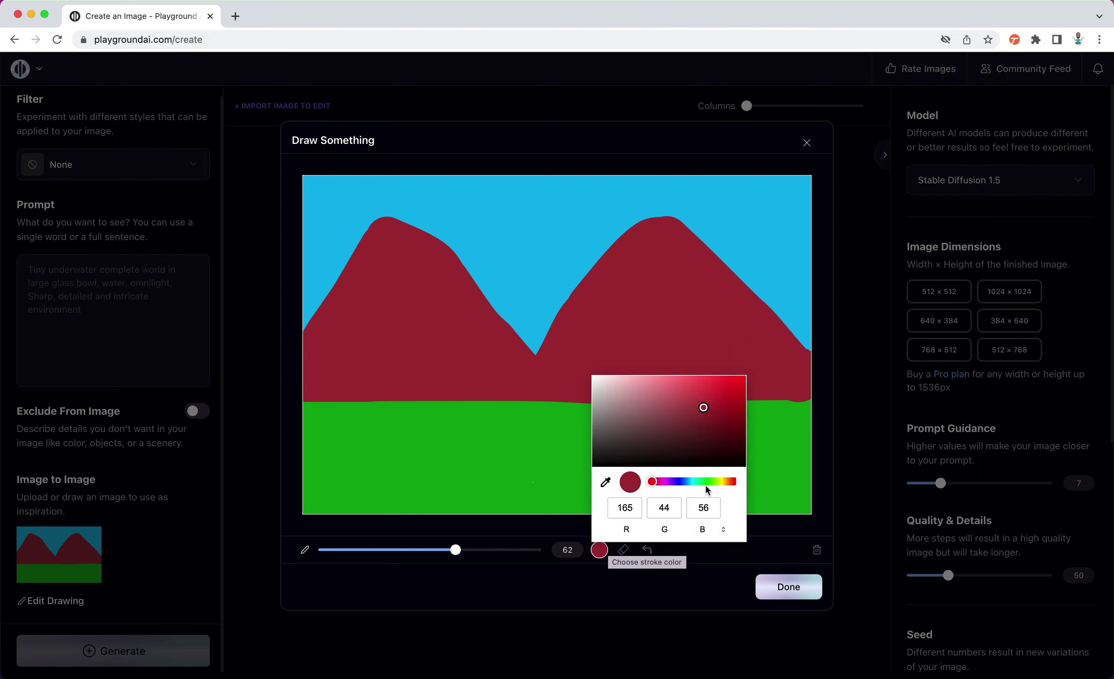
pyautogui.click(720, 481)
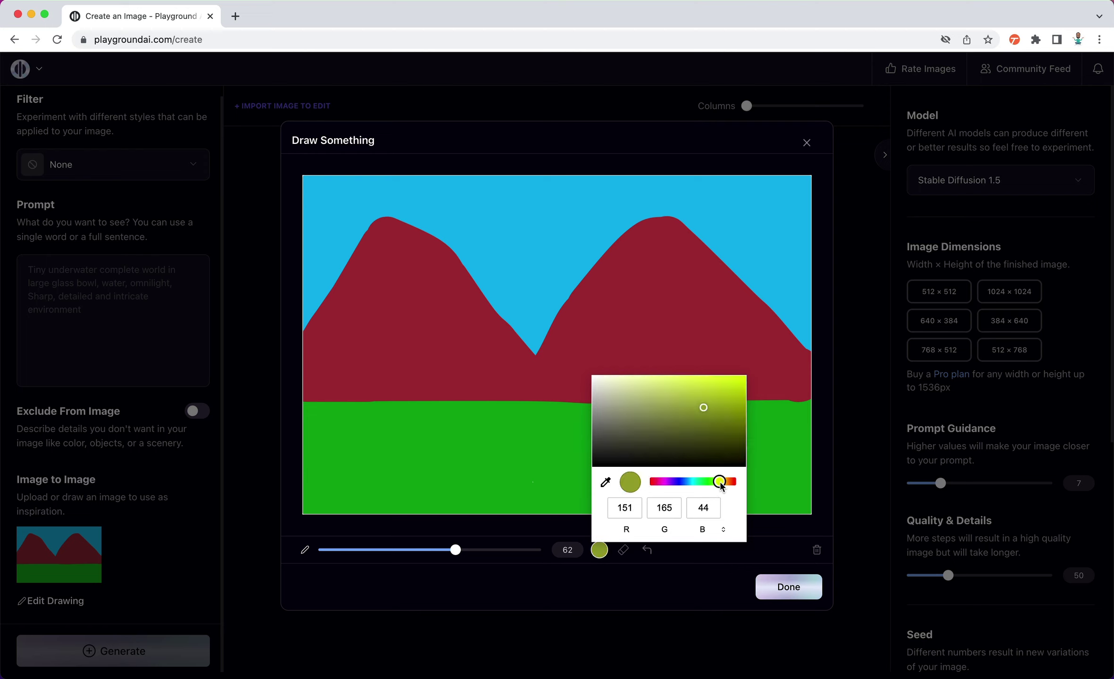
pyautogui.click(737, 393)
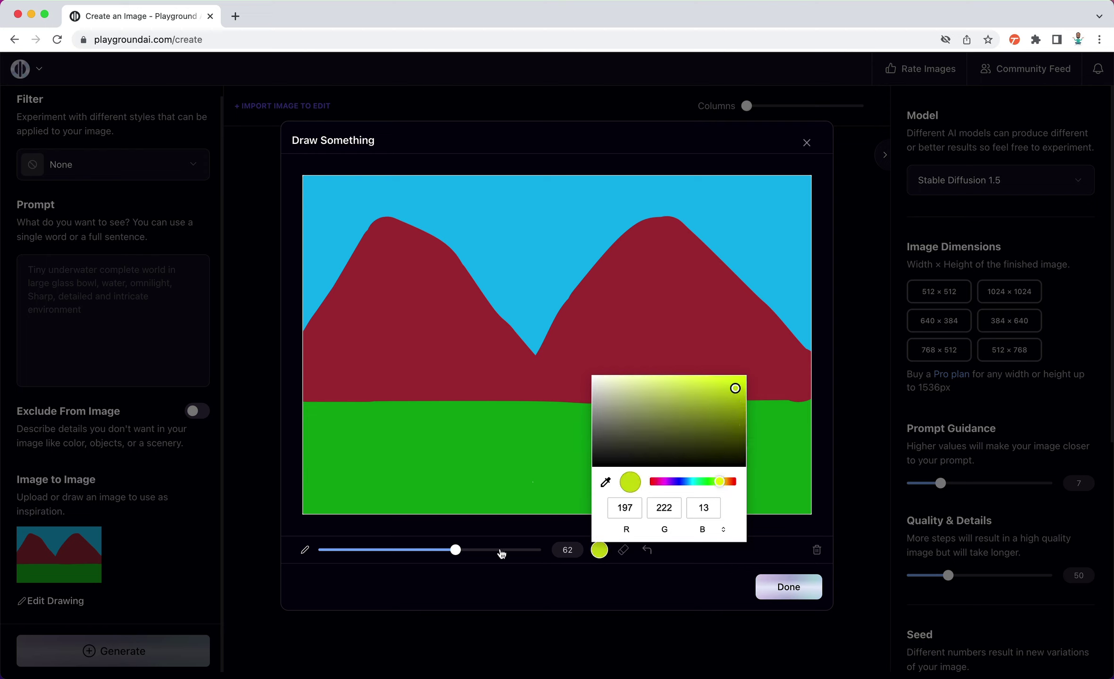
pyautogui.click(501, 552)
pyautogui.click(501, 550)
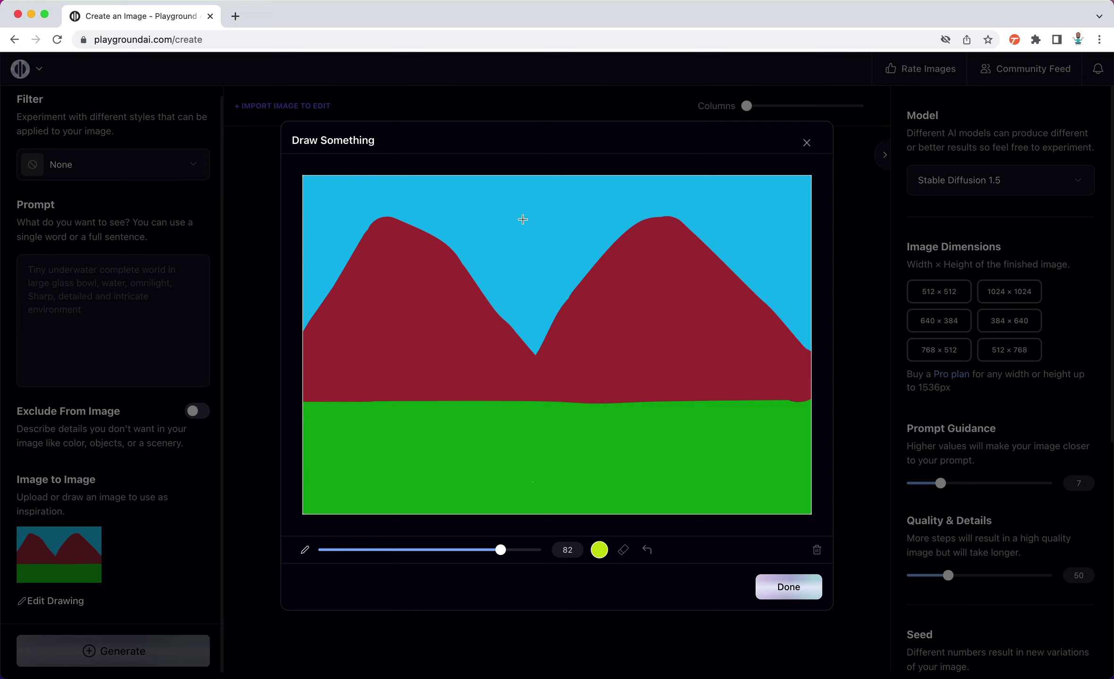
pyautogui.click(517, 217)
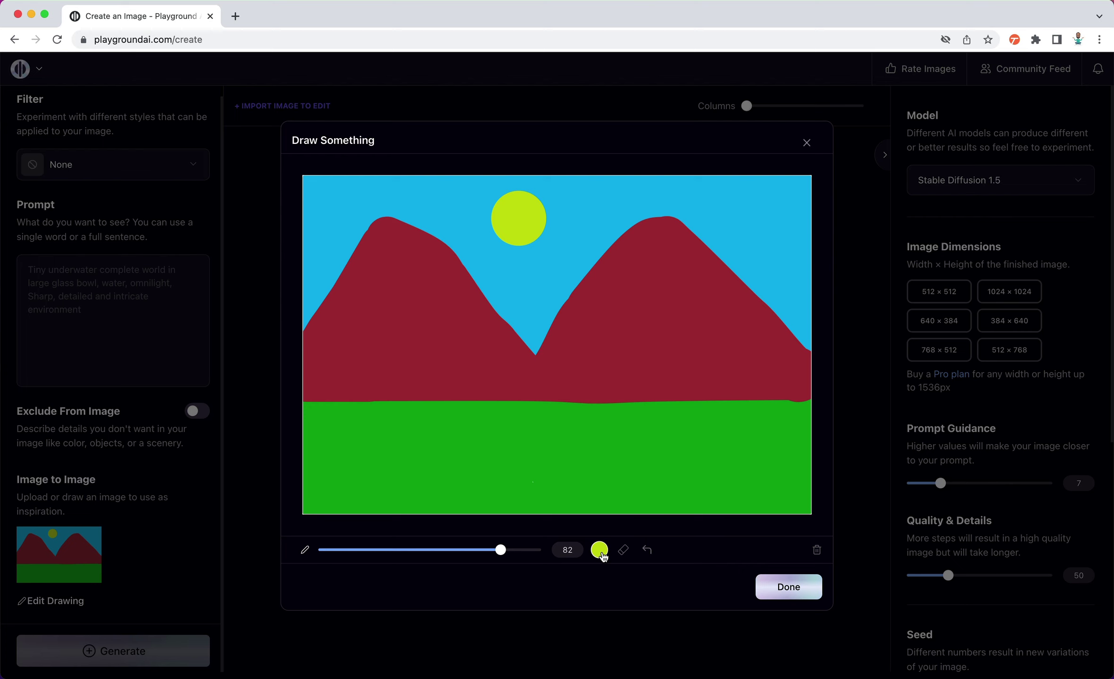
pyautogui.click(600, 550)
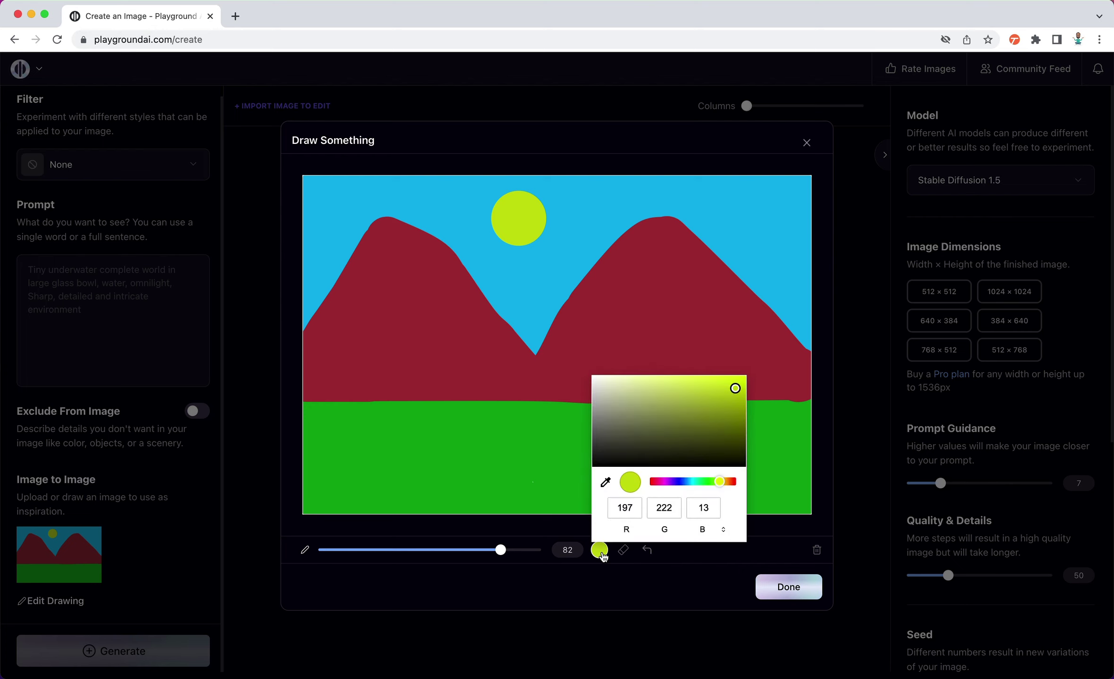
# Pick a bright blue and paint a river from the valley to the lower-left edge
pyautogui.click(682, 482)
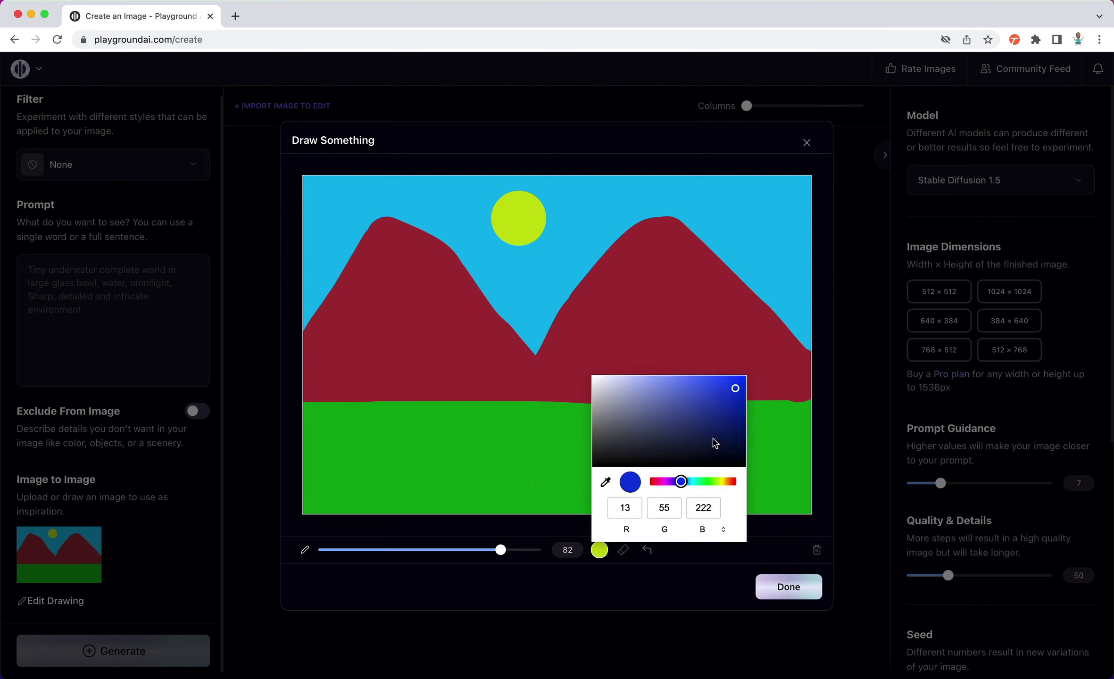
pyautogui.moveTo(731, 393); pyautogui.dragTo(746, 381)
pyautogui.click(682, 586)
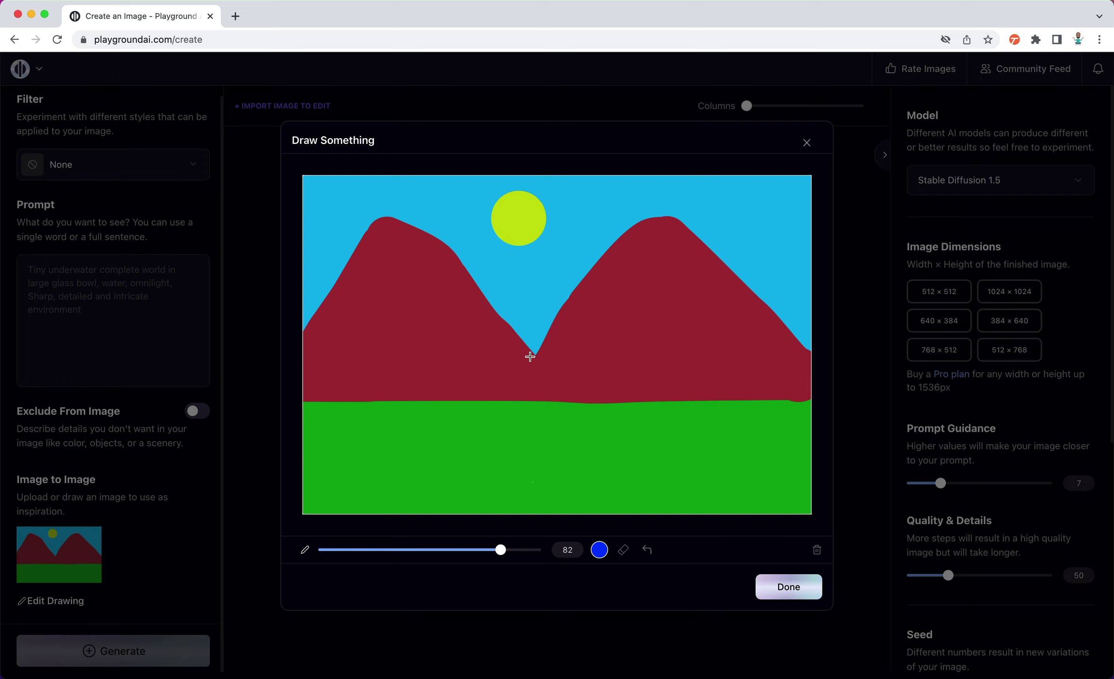
pyautogui.click(536, 357)
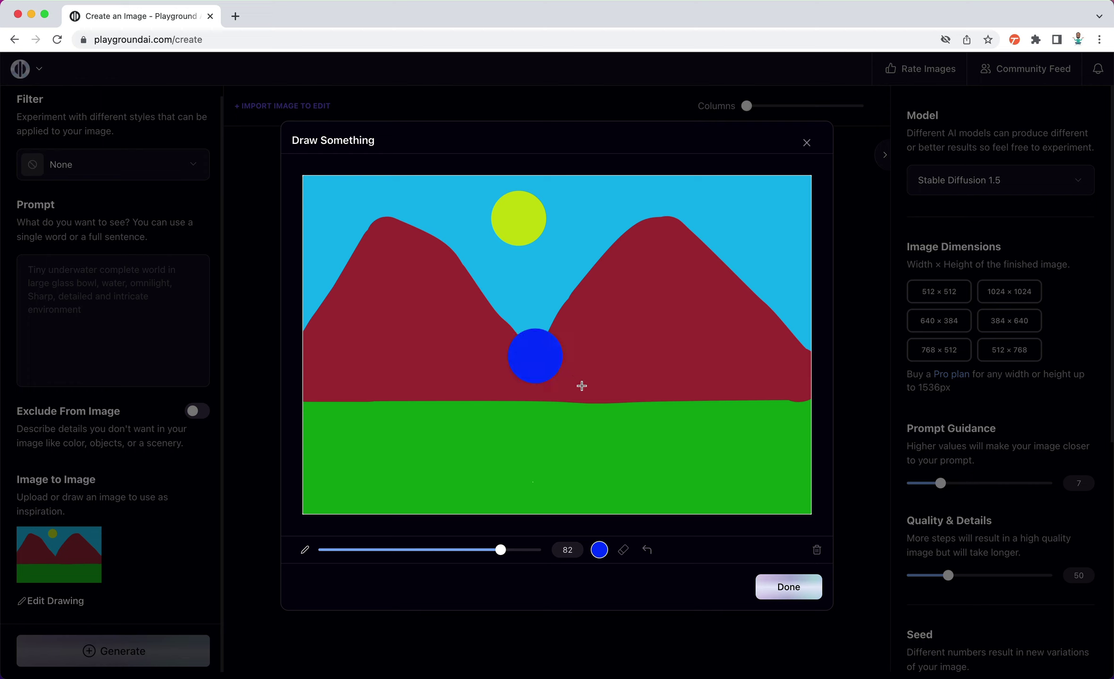
pyautogui.moveTo(612, 400); pyautogui.dragTo(632, 413)
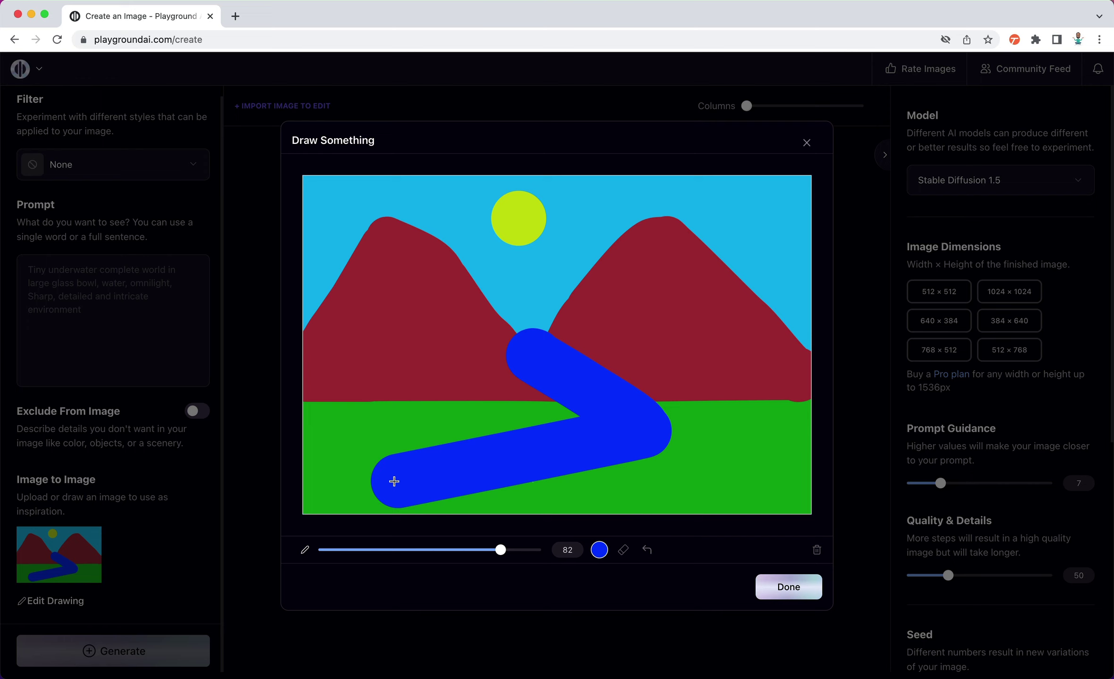
pyautogui.moveTo(394, 481); pyautogui.dragTo(386, 512)
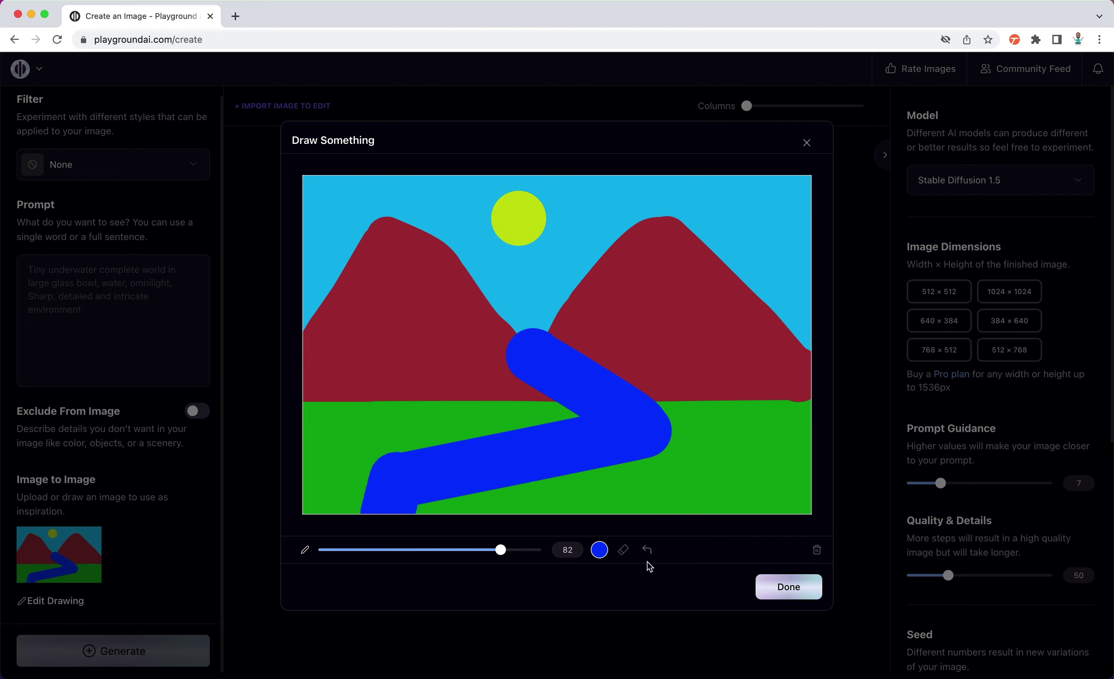
# Undo that river and repaint it winding from the valley down to the bottom edge
pyautogui.click(647, 549)
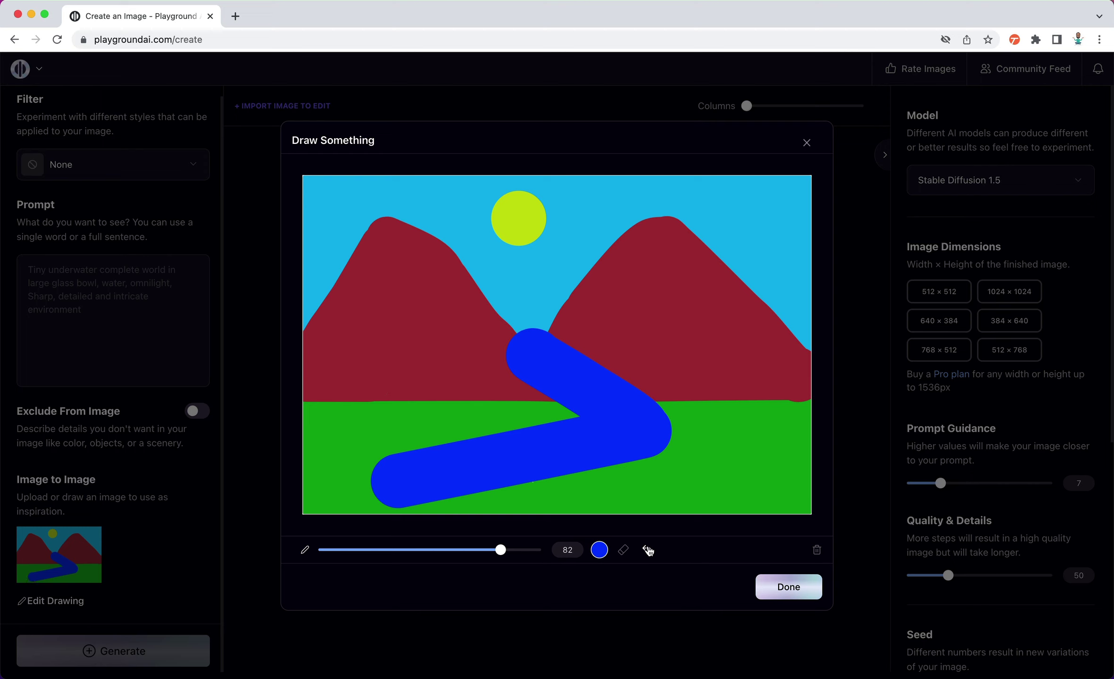
pyautogui.click(647, 550)
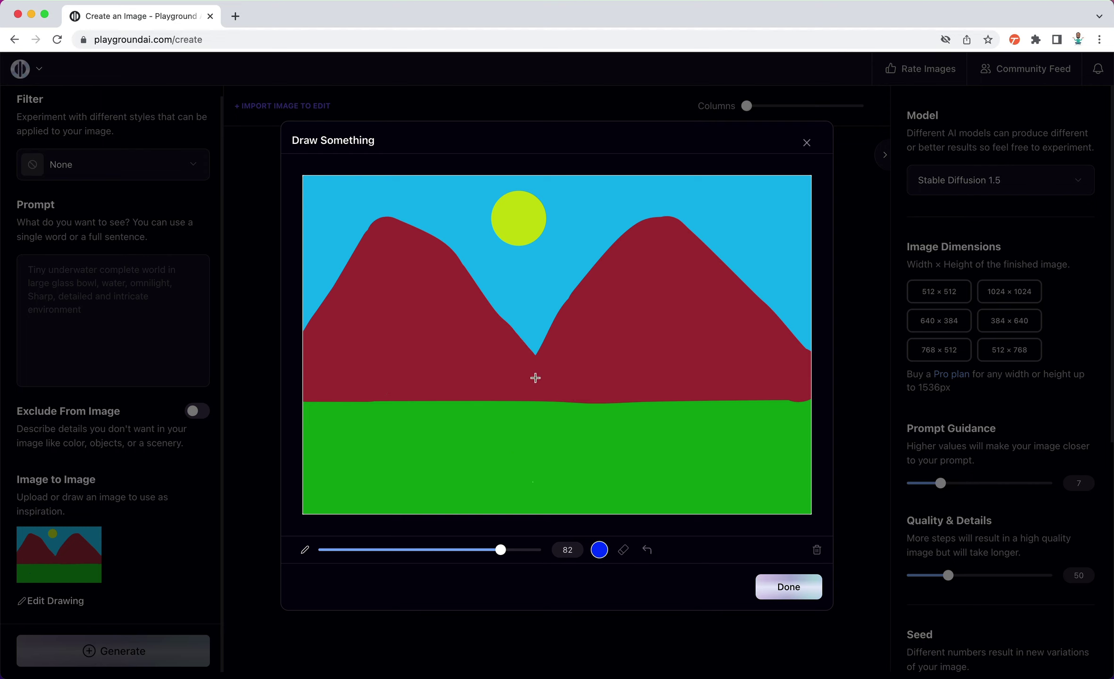
pyautogui.click(537, 379)
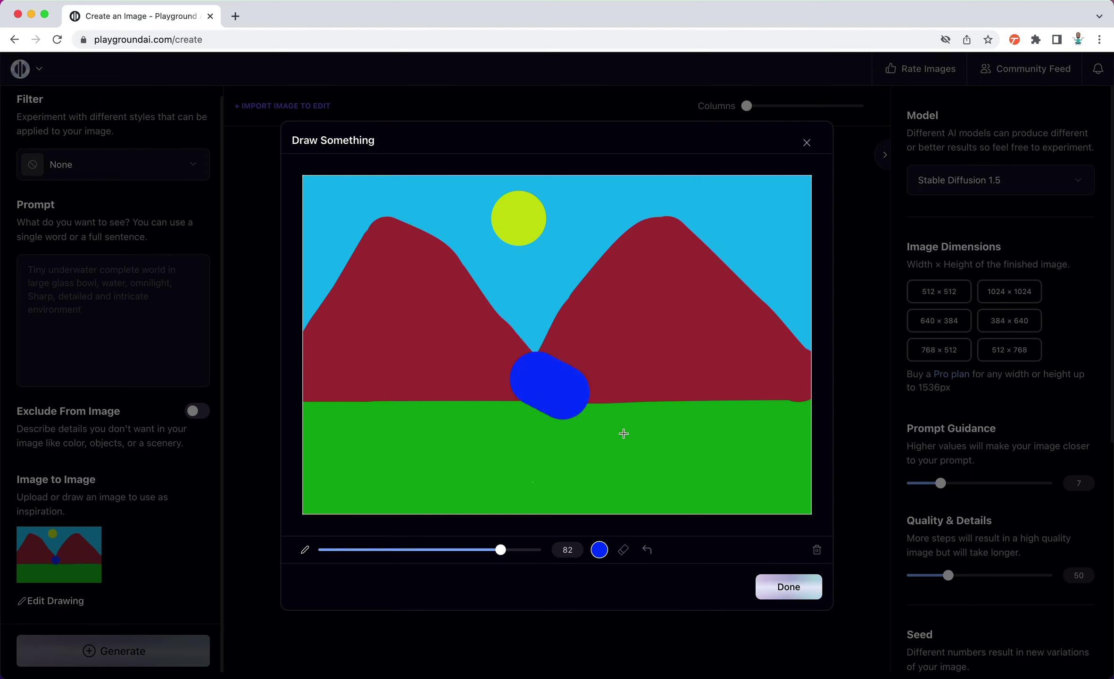
pyautogui.moveTo(594, 457); pyautogui.dragTo(523, 474)
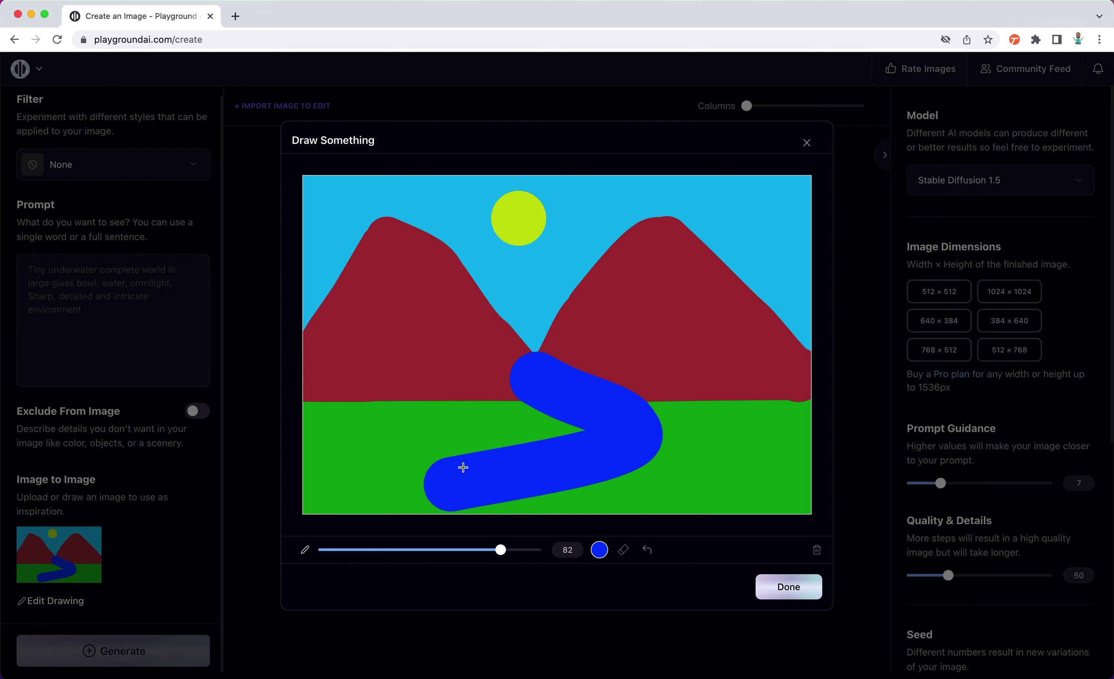
pyautogui.moveTo(453, 477)
pyautogui.mouseDown()
pyautogui.moveTo(438, 520)
pyautogui.moveTo(470, 463)
pyautogui.mouseUp()
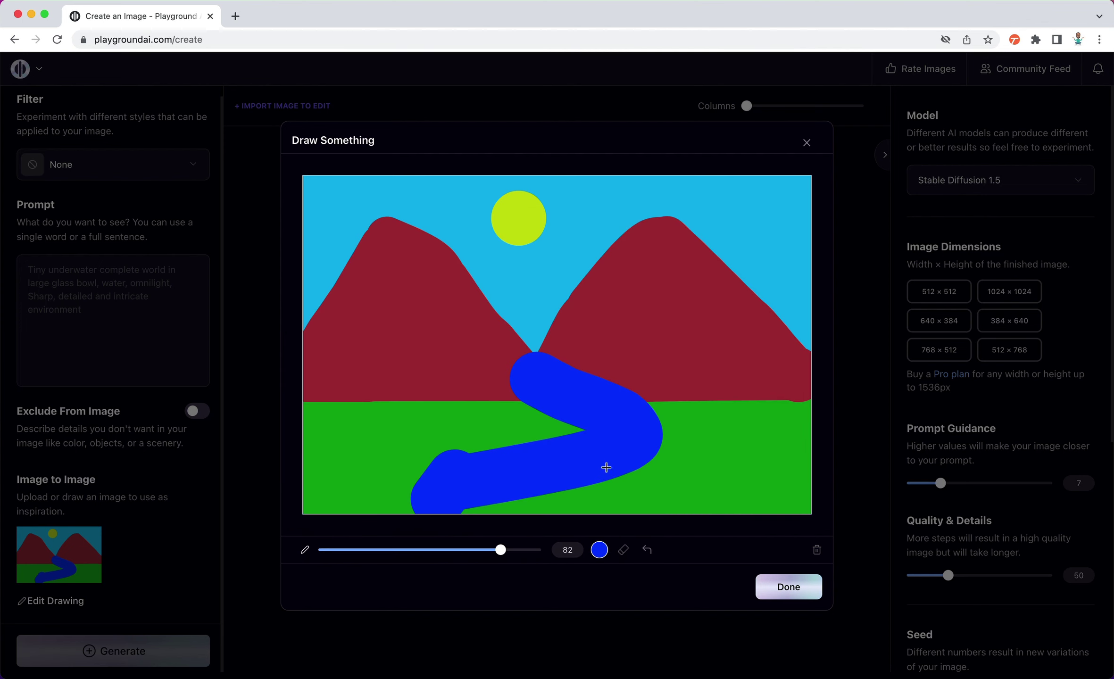
# Finish the drawing and paste the mountain-sunrise river description into the prompt
pyautogui.click(789, 586)
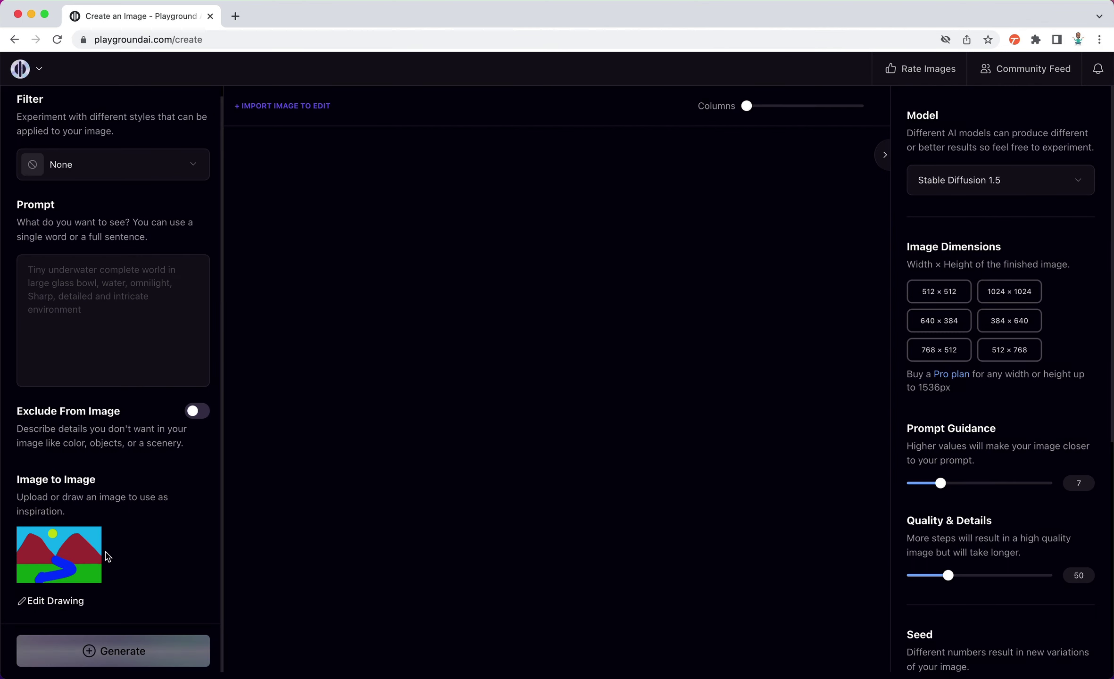
pyautogui.moveTo(42, 565)
pyautogui.scroll(1, 174, 558)
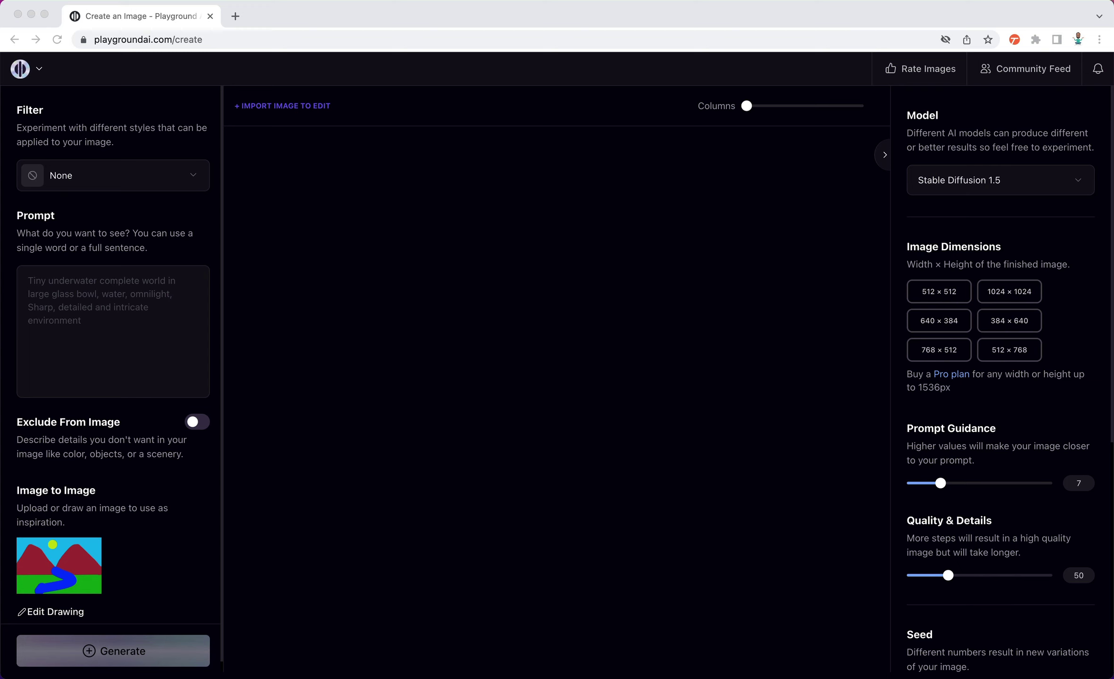
pyautogui.click(142, 322)
pyautogui.write('sun rising behind the mountains in a clear blue sky, tall mountains, river flowing between the mountains through a lush green forest, birds flying chirping, nature')
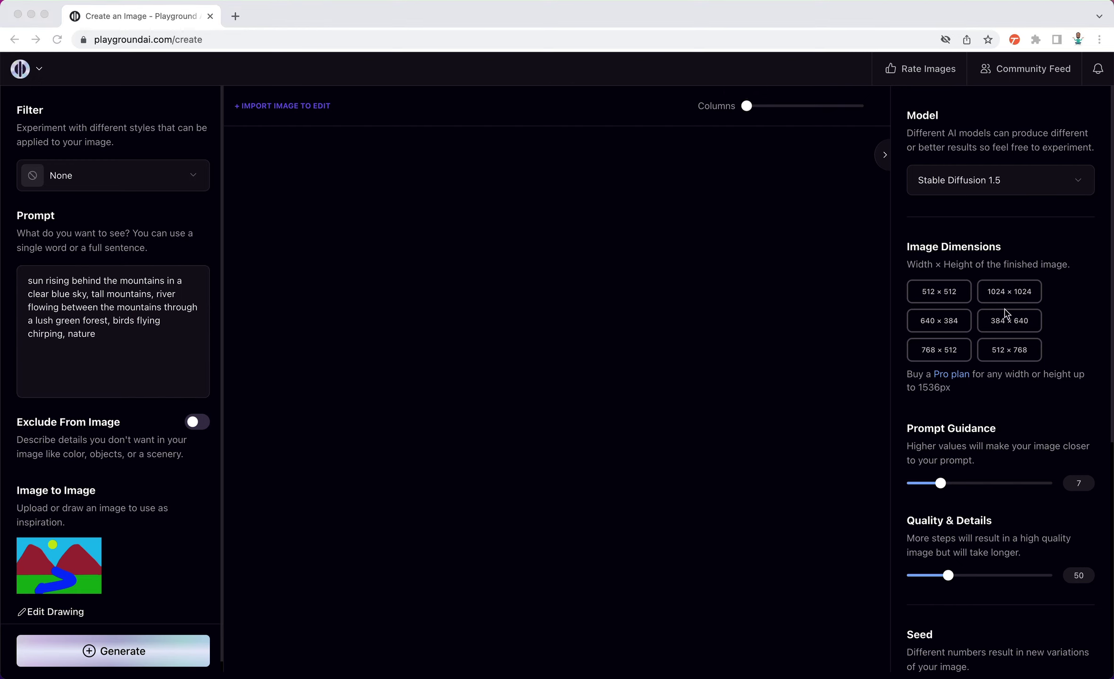
# Generate four private 768 × 512 images with Quality & Details set to 20
pyautogui.click(949, 354)
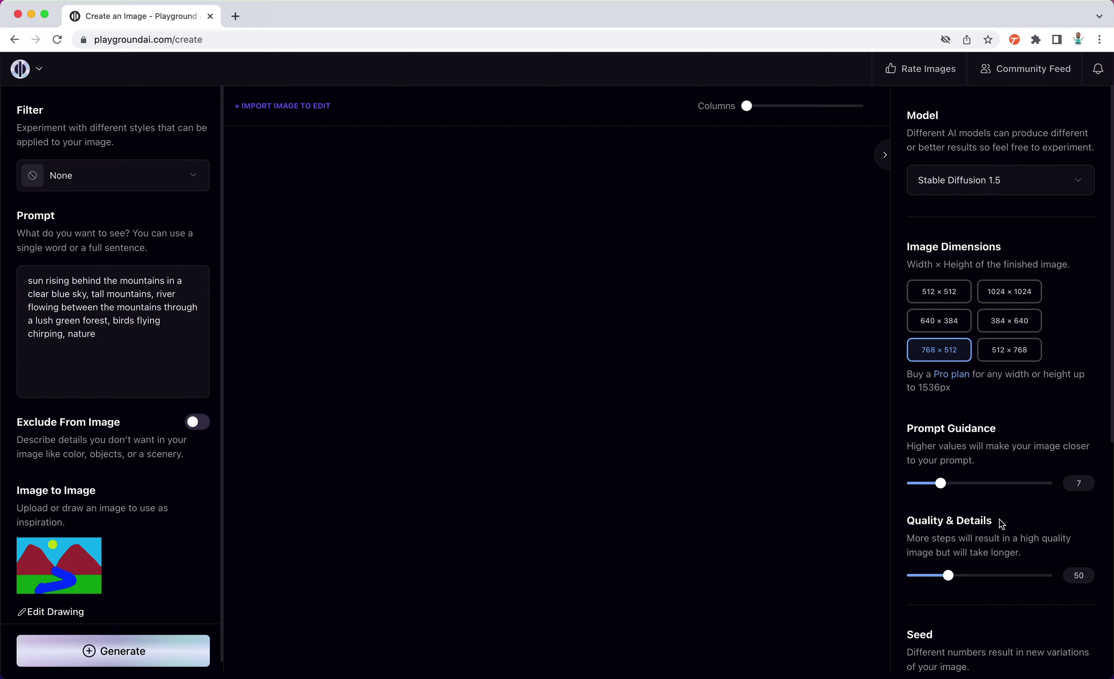
pyautogui.scroll(-4, 1044, 530)
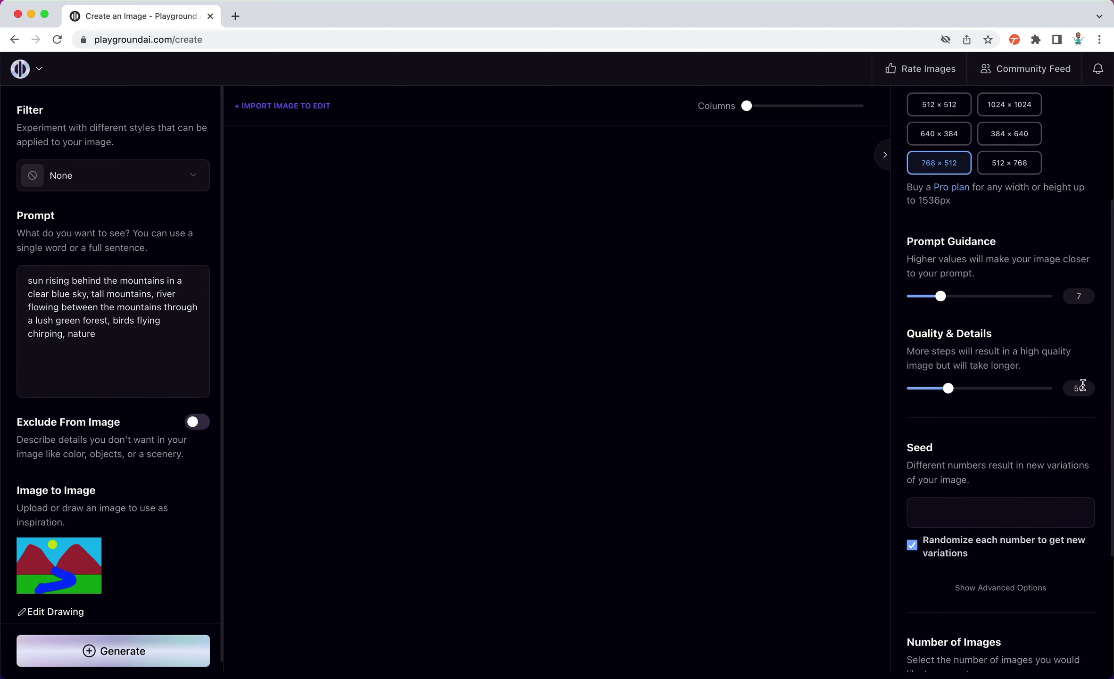
pyautogui.doubleClick(1079, 388)
pyautogui.write('20')
pyautogui.click(1025, 429)
pyautogui.scroll(-4, 1026, 430)
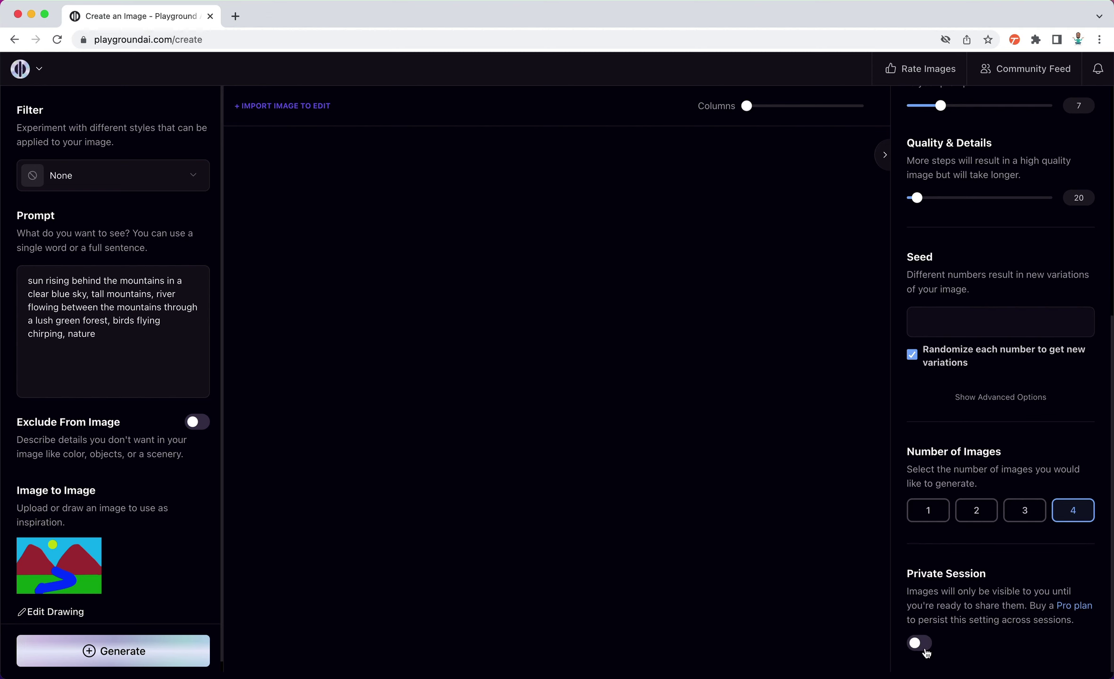
pyautogui.click(919, 643)
pyautogui.click(149, 649)
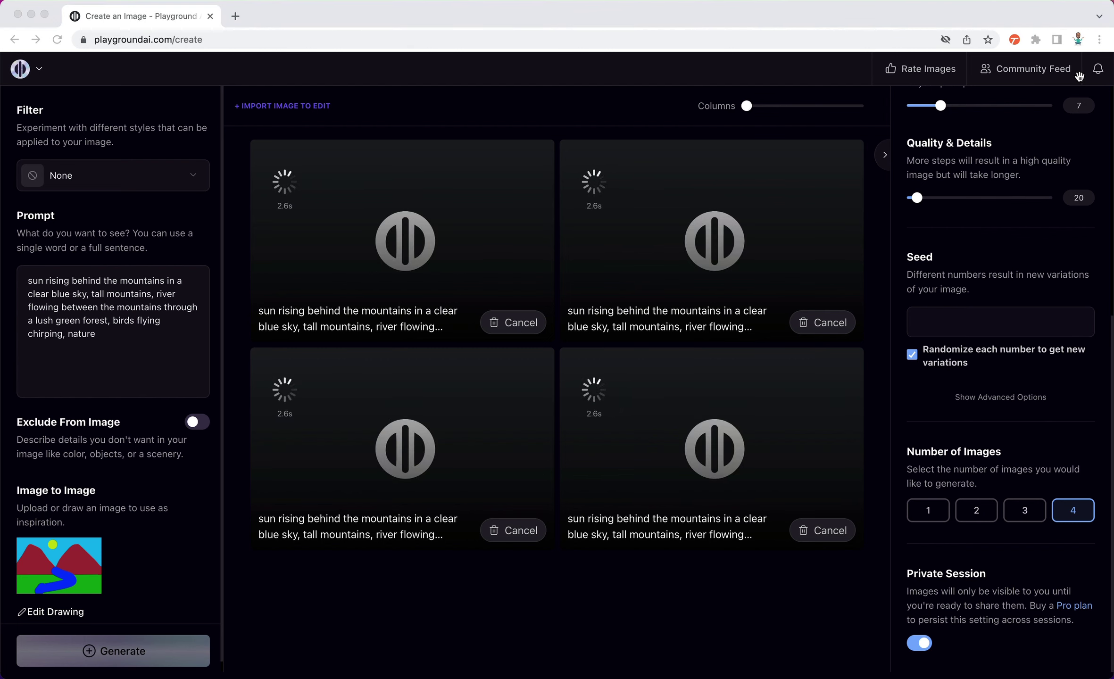
# Lay out the results gallery in four columns
pyautogui.click(795, 105)
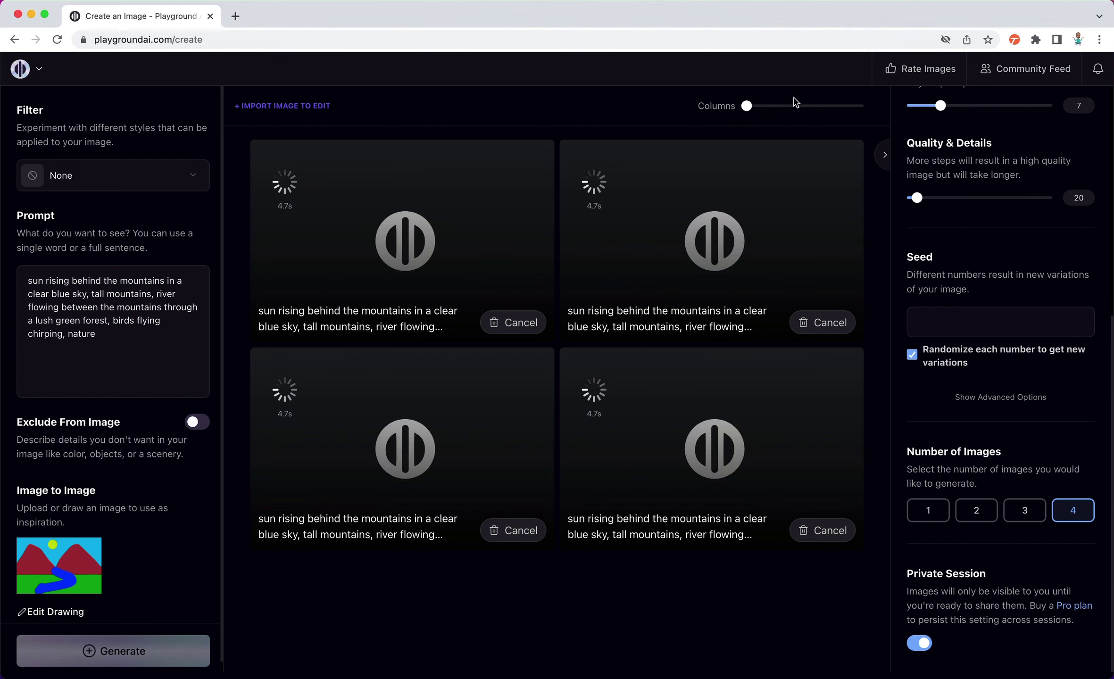
pyautogui.click(797, 107)
pyautogui.click(805, 107)
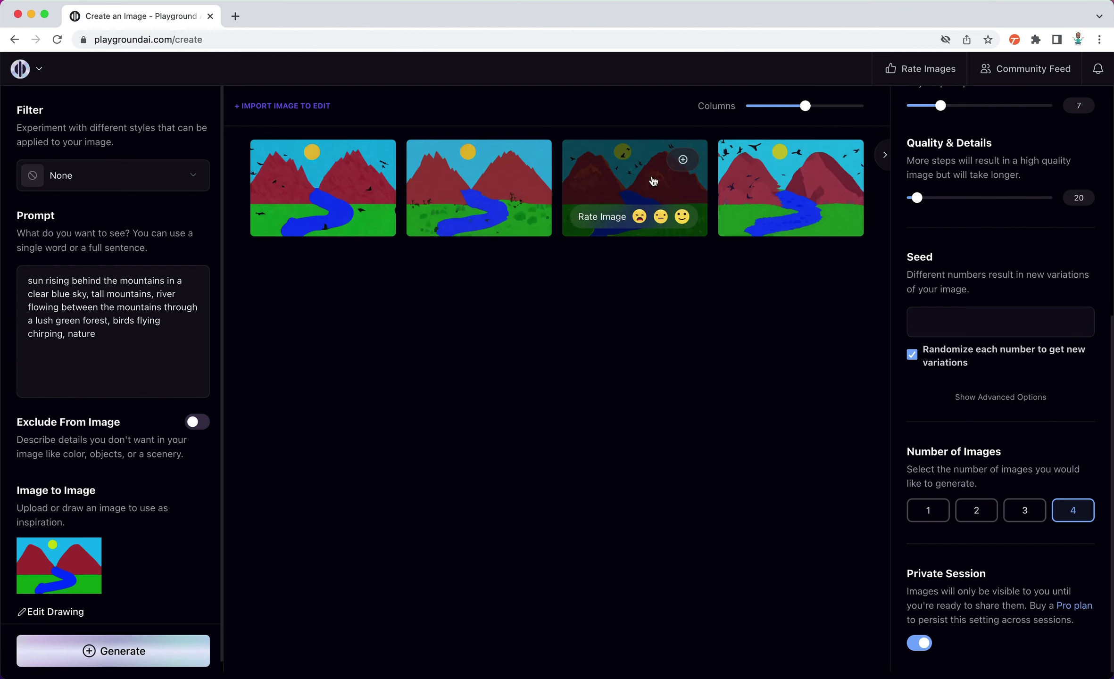
# View the third generated landscape full screen, then close the viewer
pyautogui.click(683, 161)
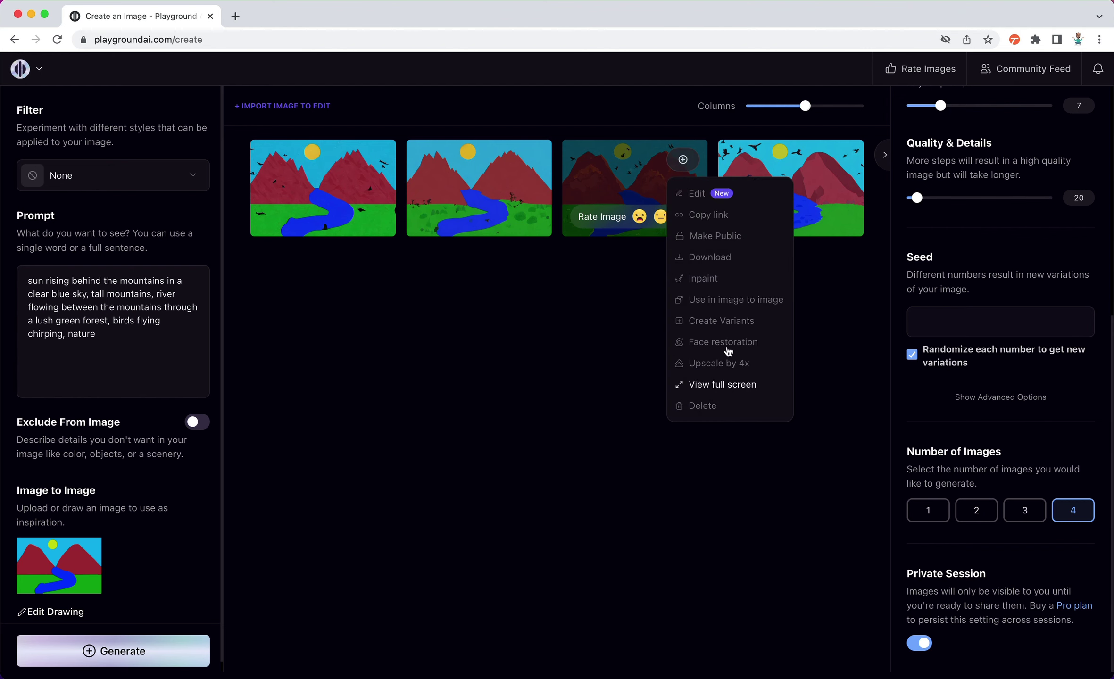
pyautogui.click(721, 385)
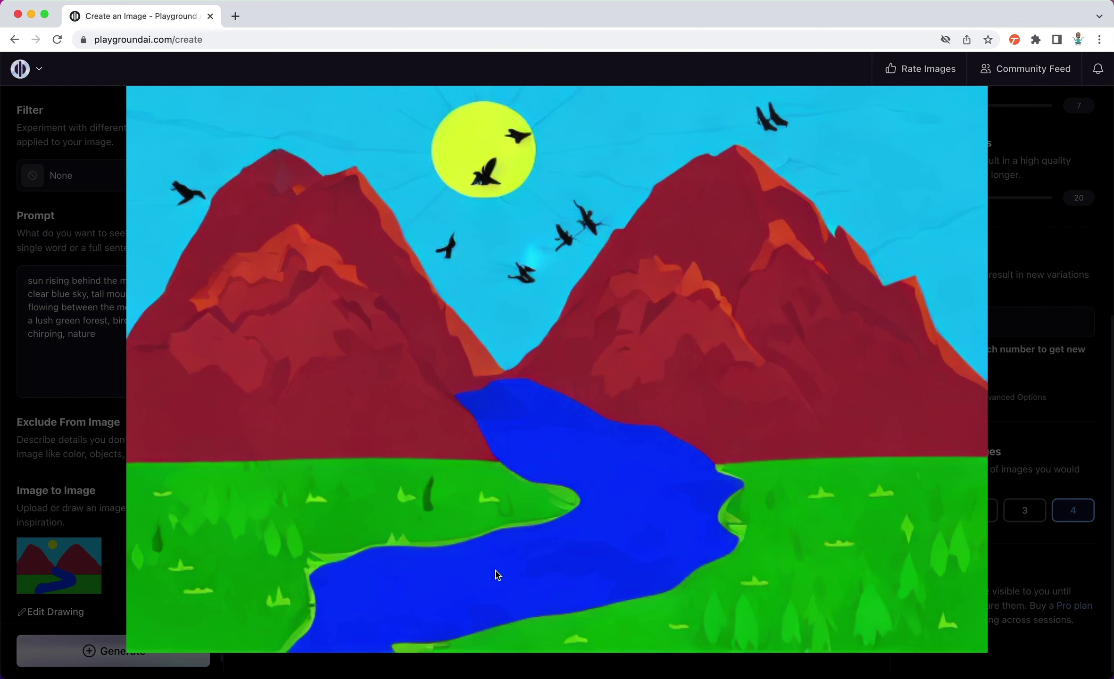
pyautogui.click(595, 312)
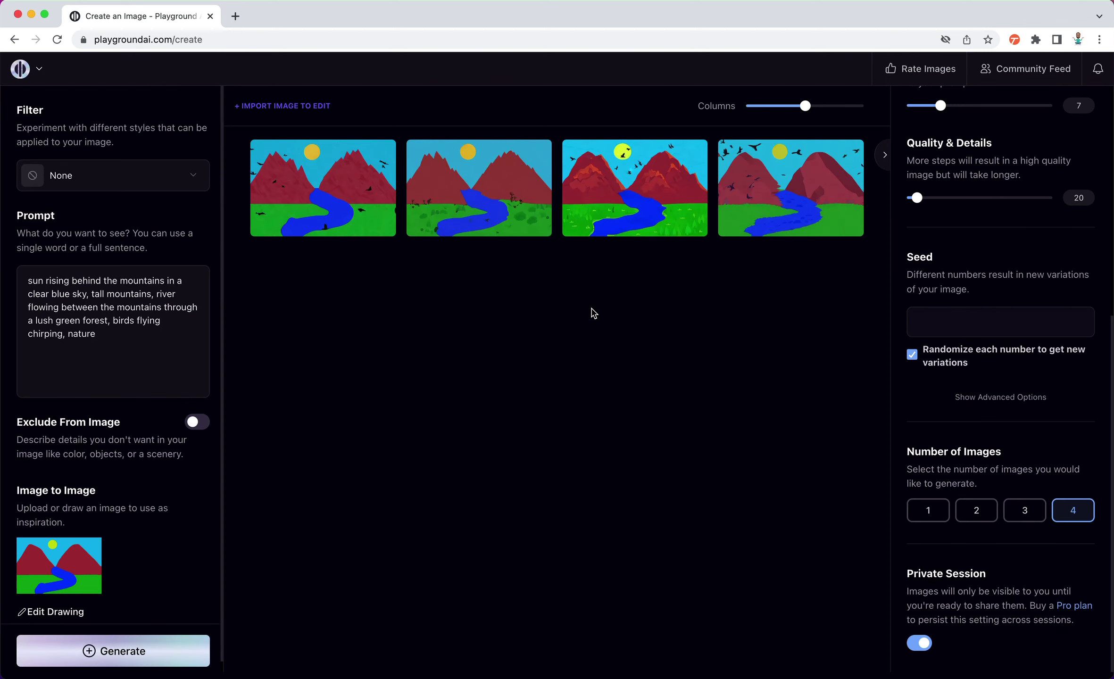
pyautogui.click(137, 318)
# Delete the 'birds flying chirping' phrase from the prompt, leaving a comma
pyautogui.hotkey('shift', 'Down')
pyautogui.hotkey('alt', 'shift', 'Left')
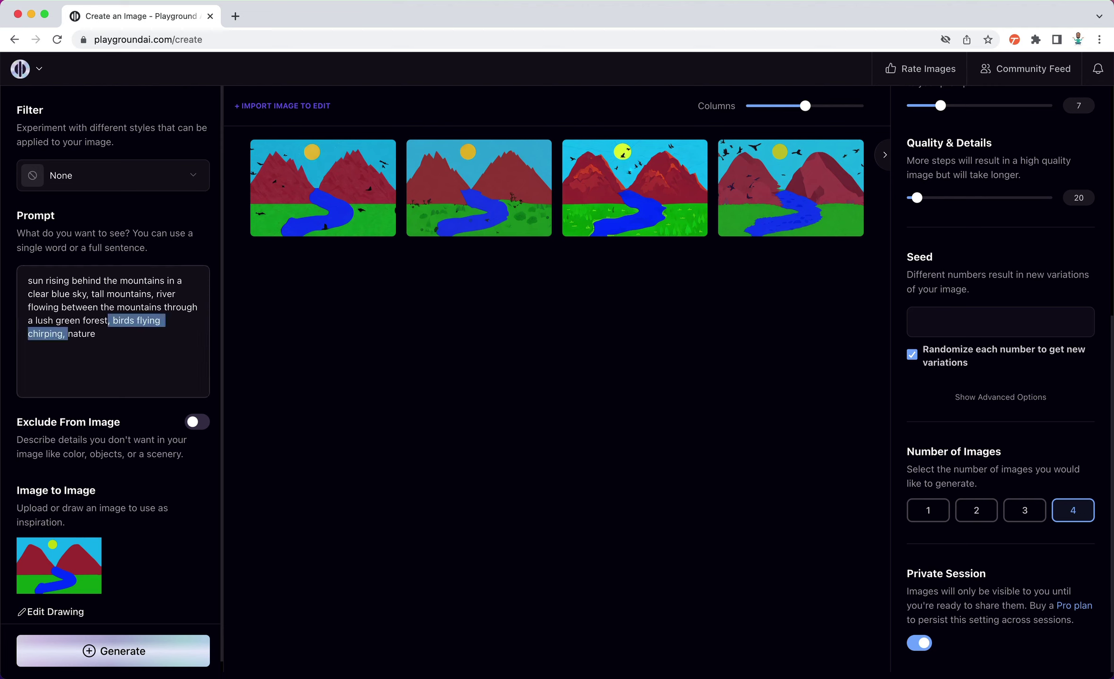
pyautogui.press('BackSpace')
pyautogui.write(',')
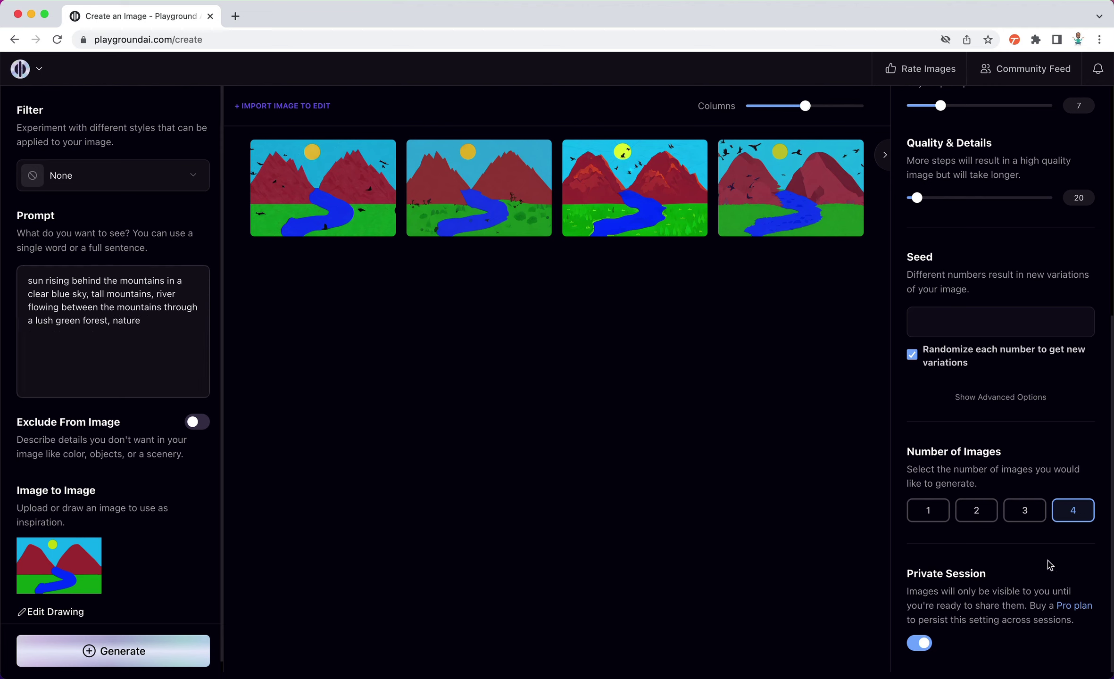
# Keep the pndm (plms) sampler under advanced options and generate a new batch
pyautogui.click(1020, 399)
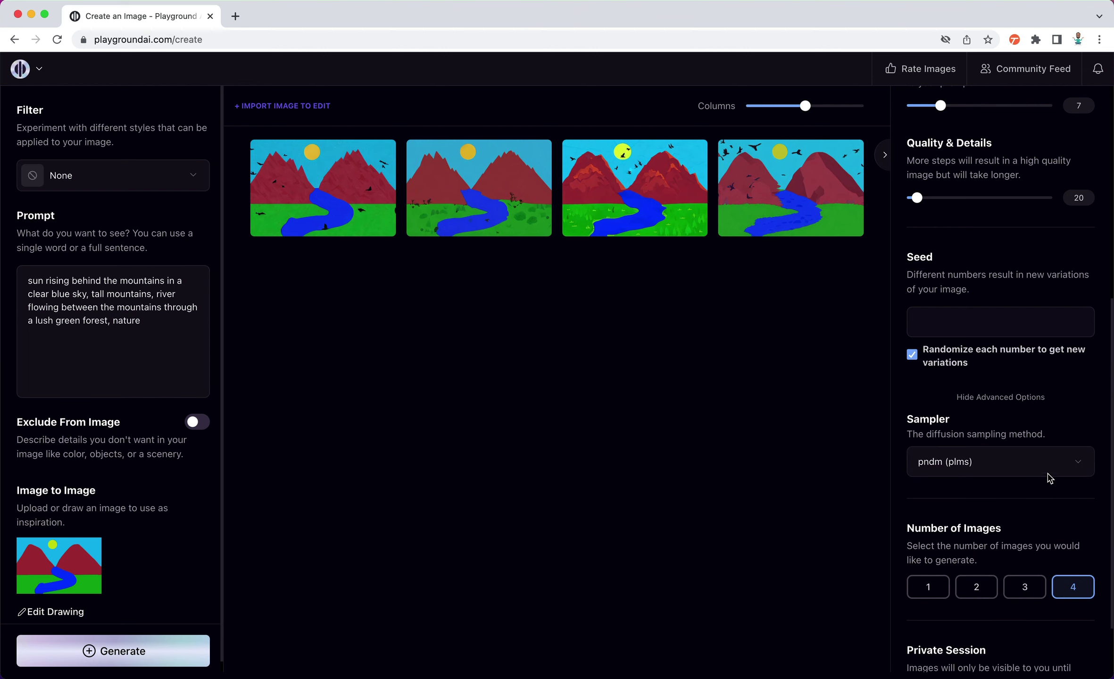
pyautogui.click(1052, 465)
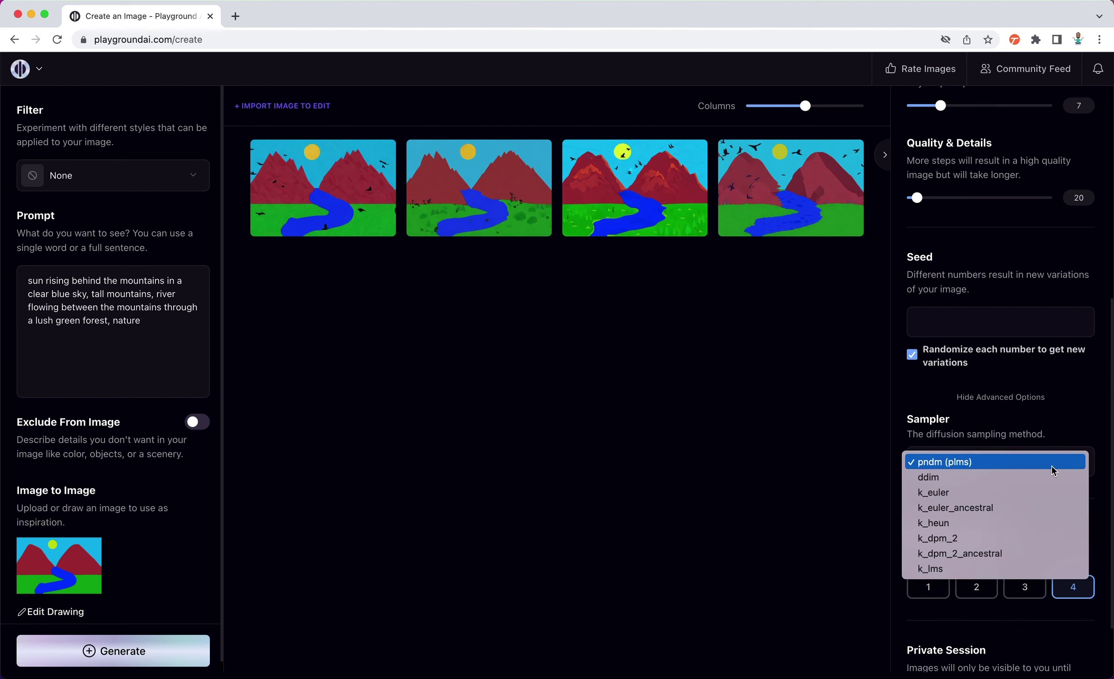
pyautogui.click(1005, 466)
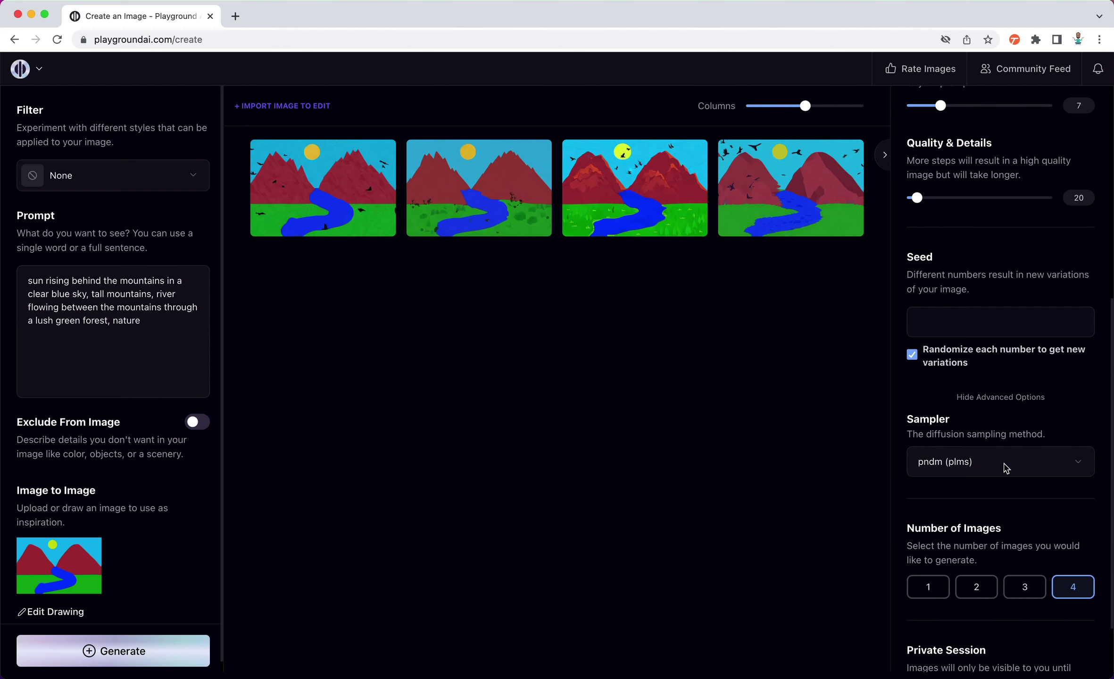
pyautogui.click(131, 654)
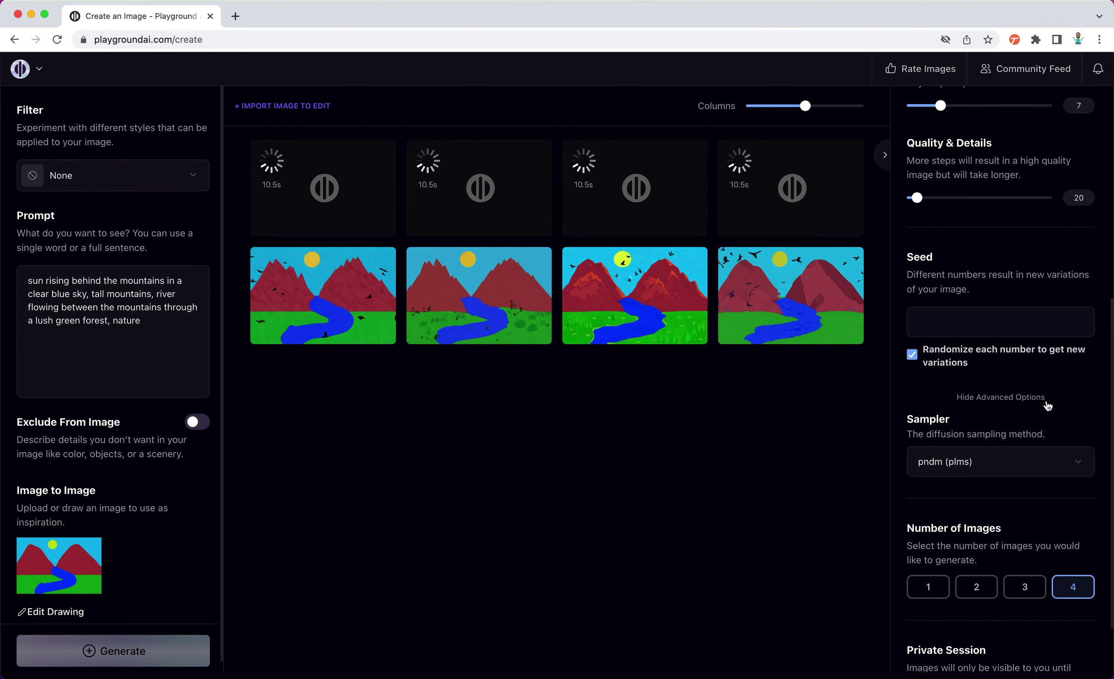
# Generate another four landscapes and view the newest top-left one full screen
pyautogui.scroll(10, 1045, 405)
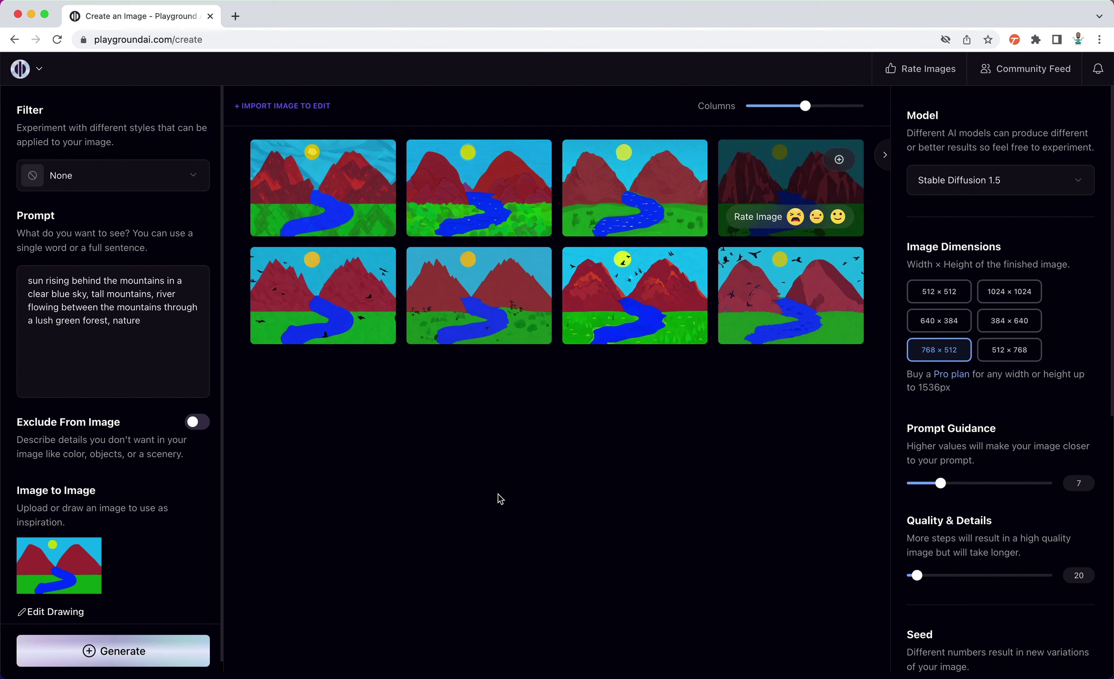
pyautogui.click(79, 665)
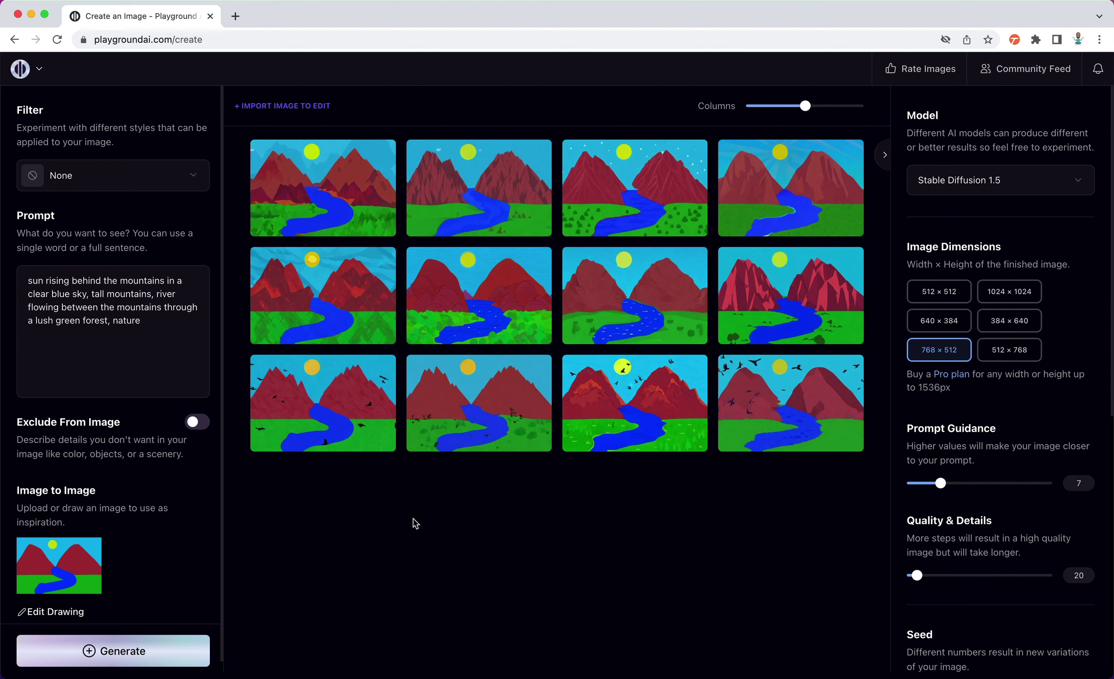
pyautogui.moveTo(662, 156)
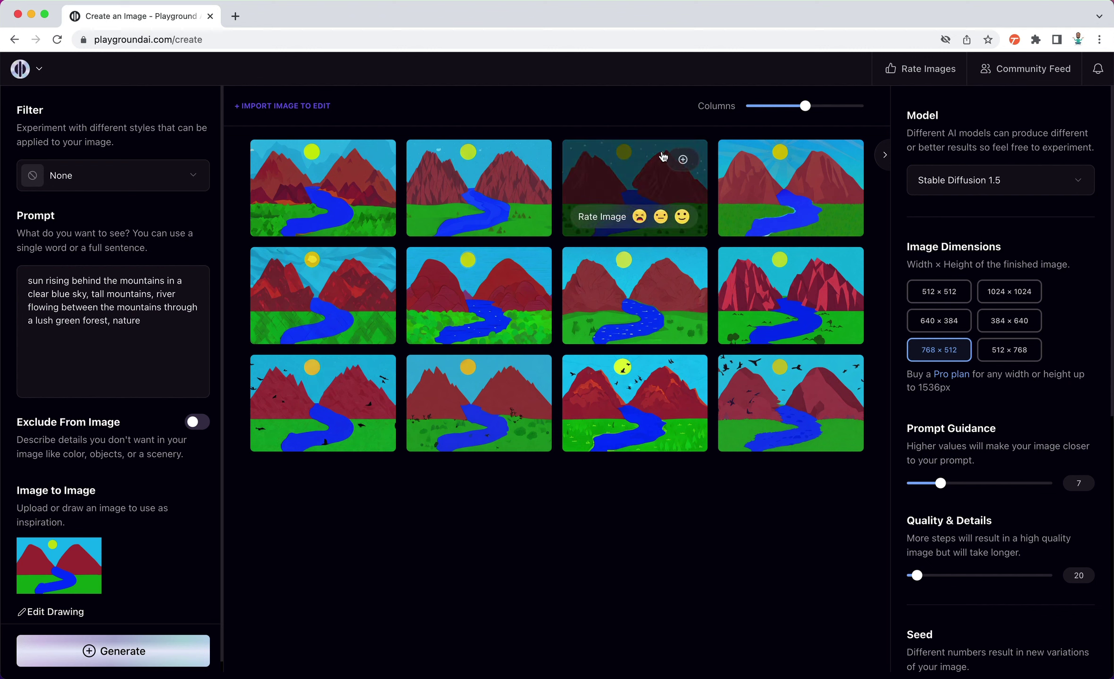
pyautogui.moveTo(414, 317)
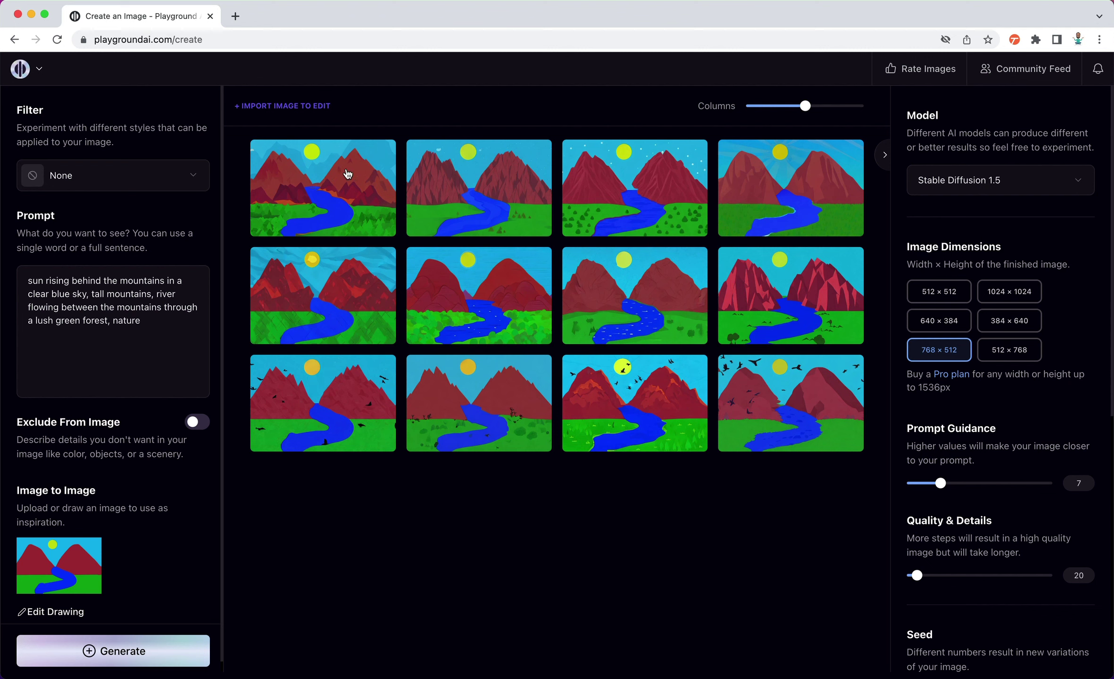
pyautogui.click(372, 159)
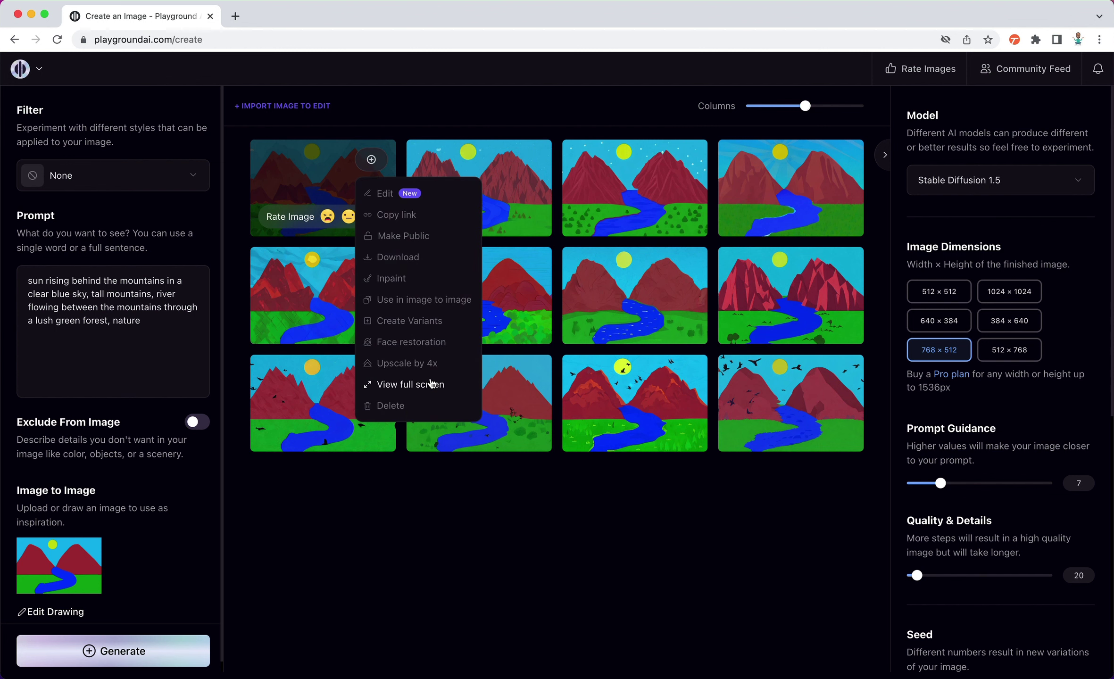
pyautogui.click(401, 388)
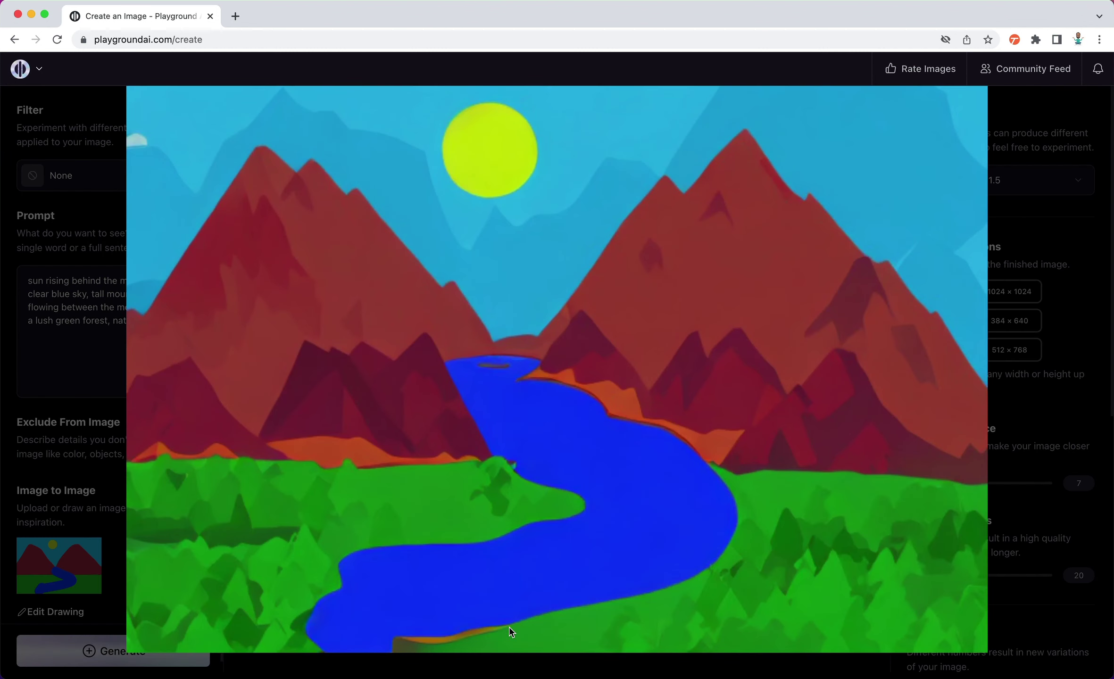
pyautogui.click(511, 631)
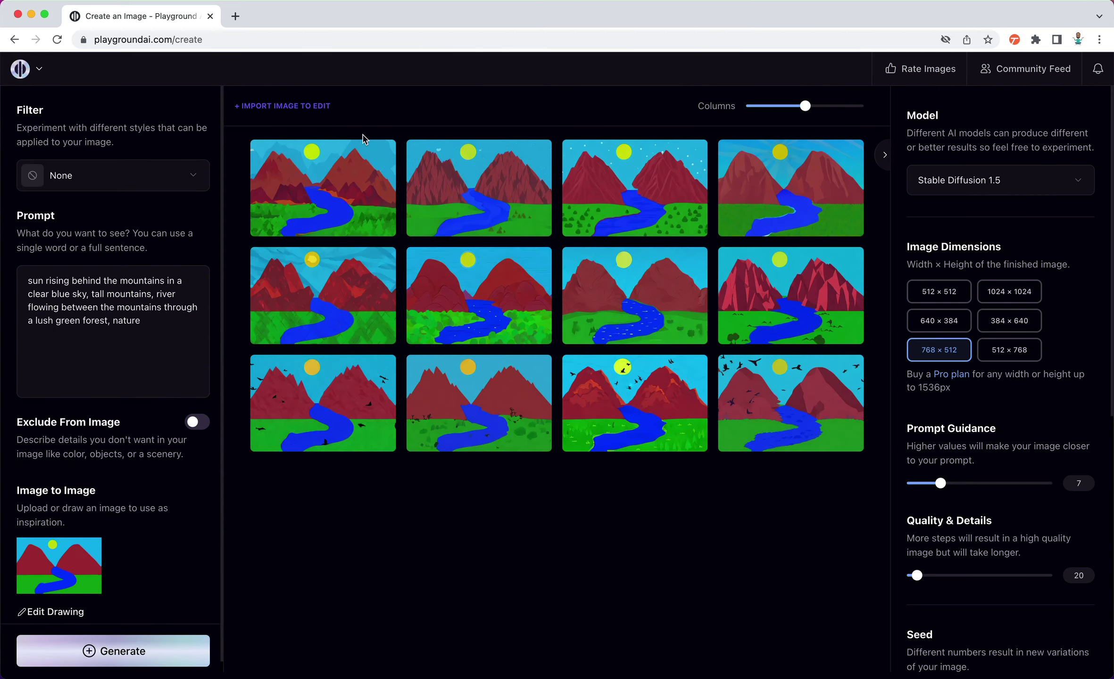
# Use the top-left landscape as the image-to-image source with the Storybook filter
pyautogui.click(377, 159)
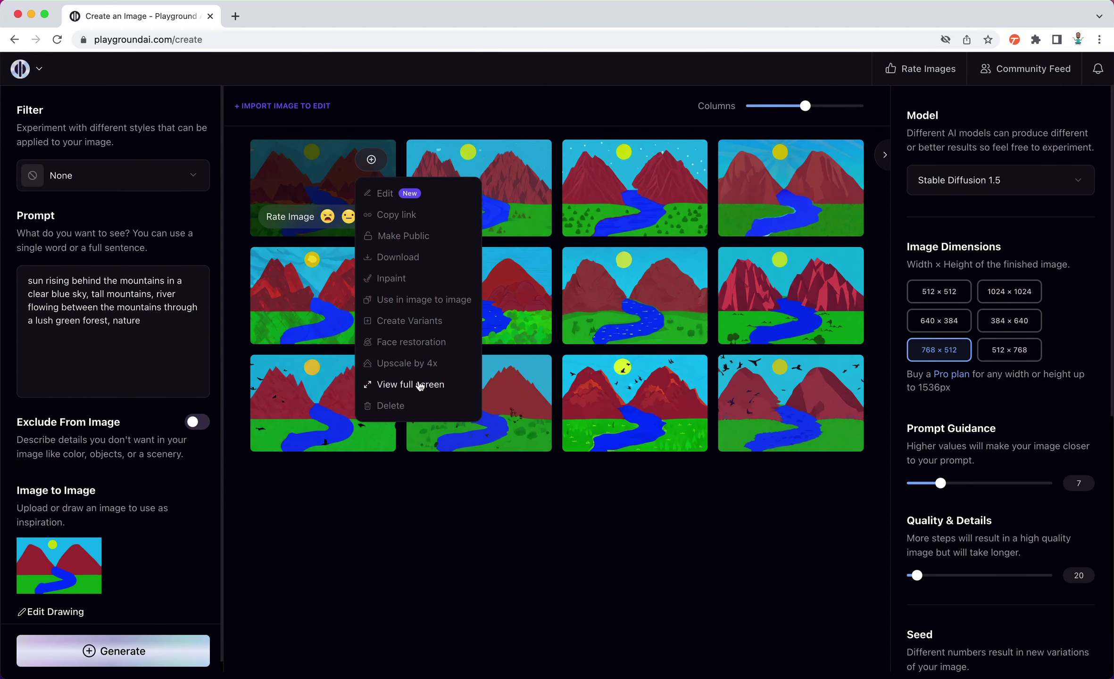
pyautogui.click(426, 304)
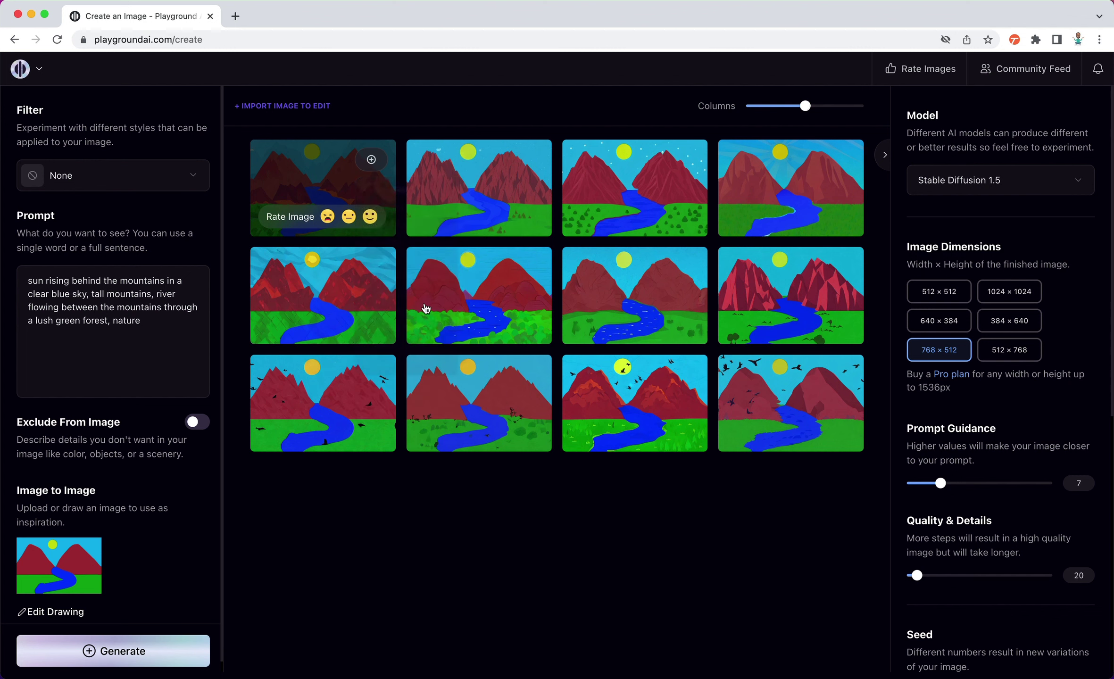
pyautogui.click(144, 190)
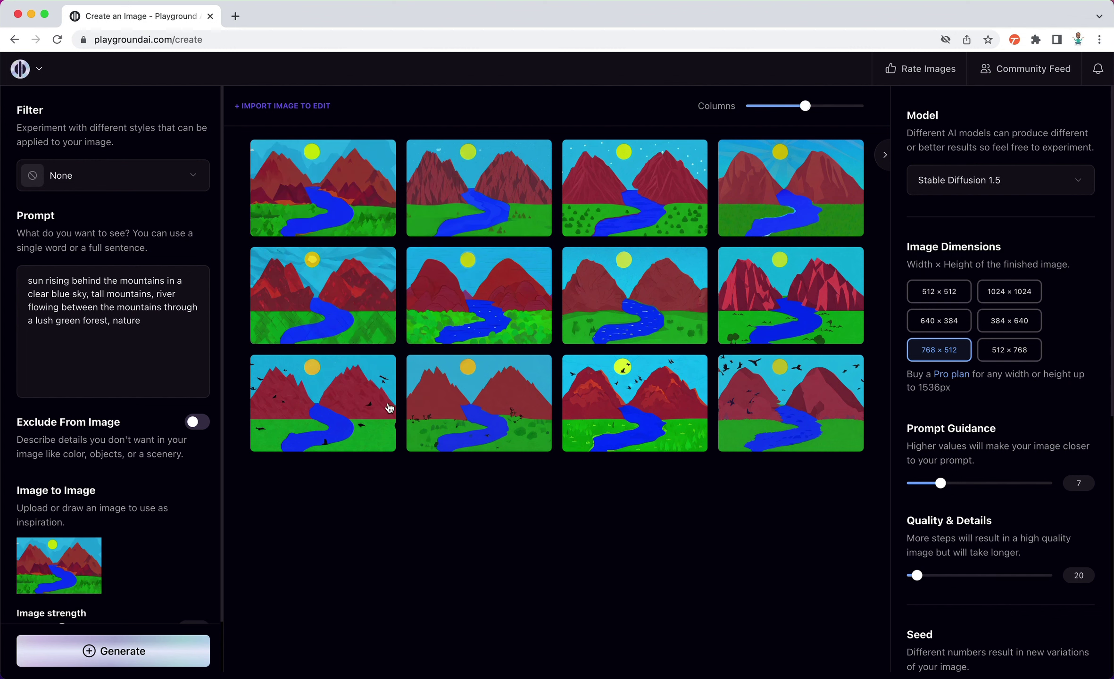
pyautogui.scroll(-5, 387, 413)
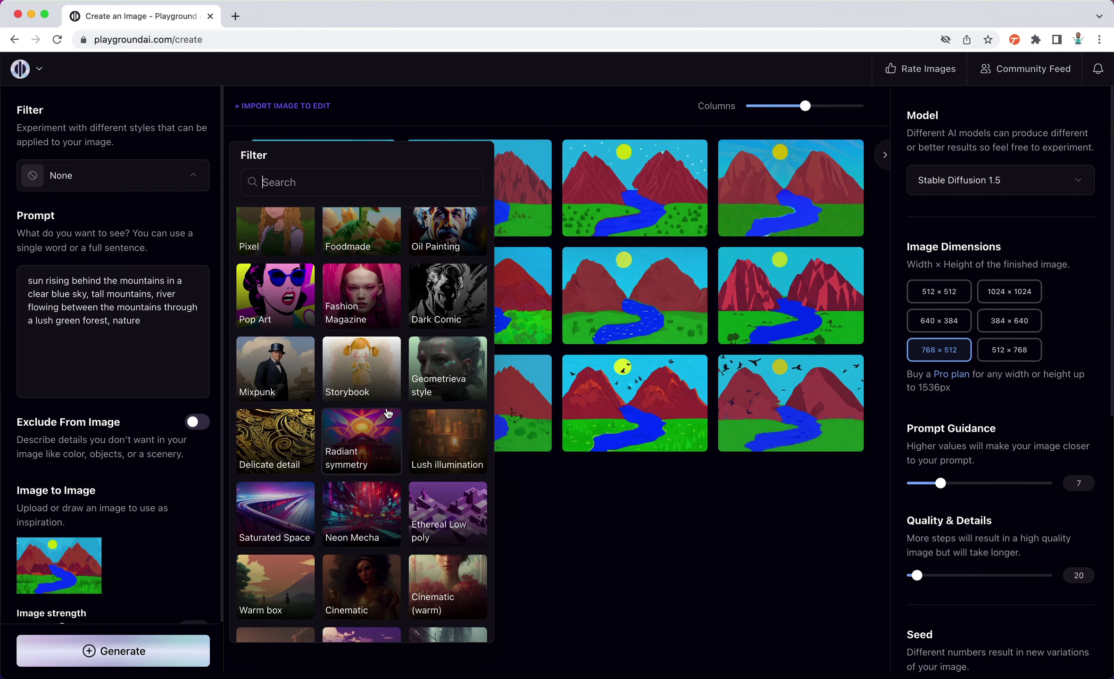
pyautogui.scroll(-2, 386, 413)
pyautogui.scroll(-2, 387, 413)
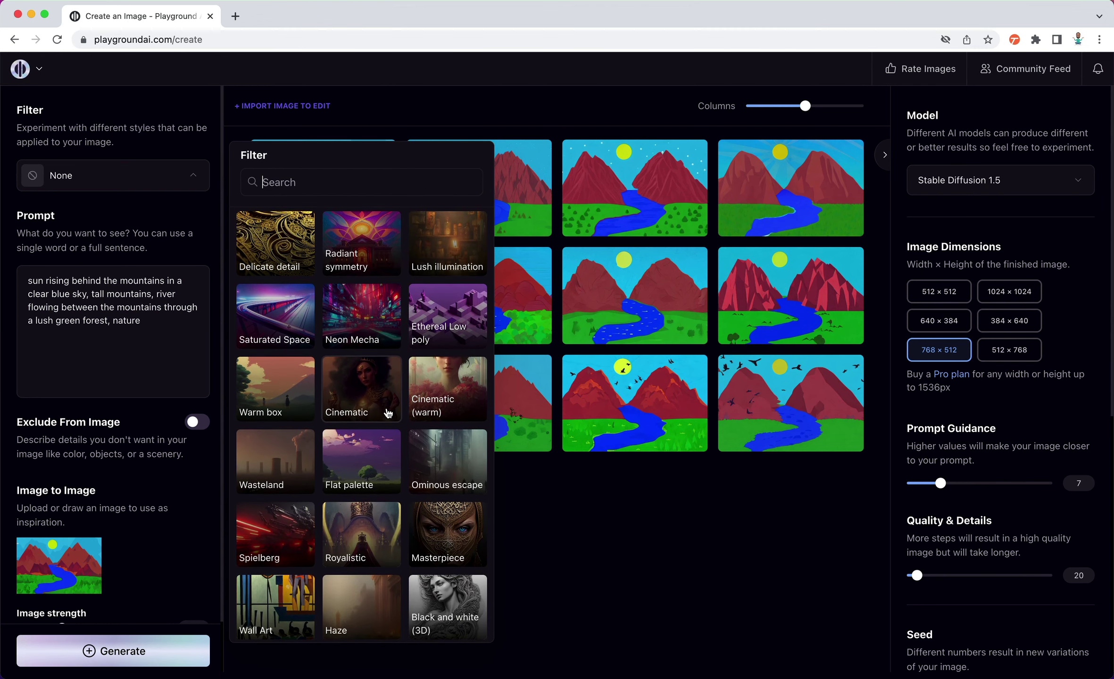
pyautogui.scroll(4, 387, 411)
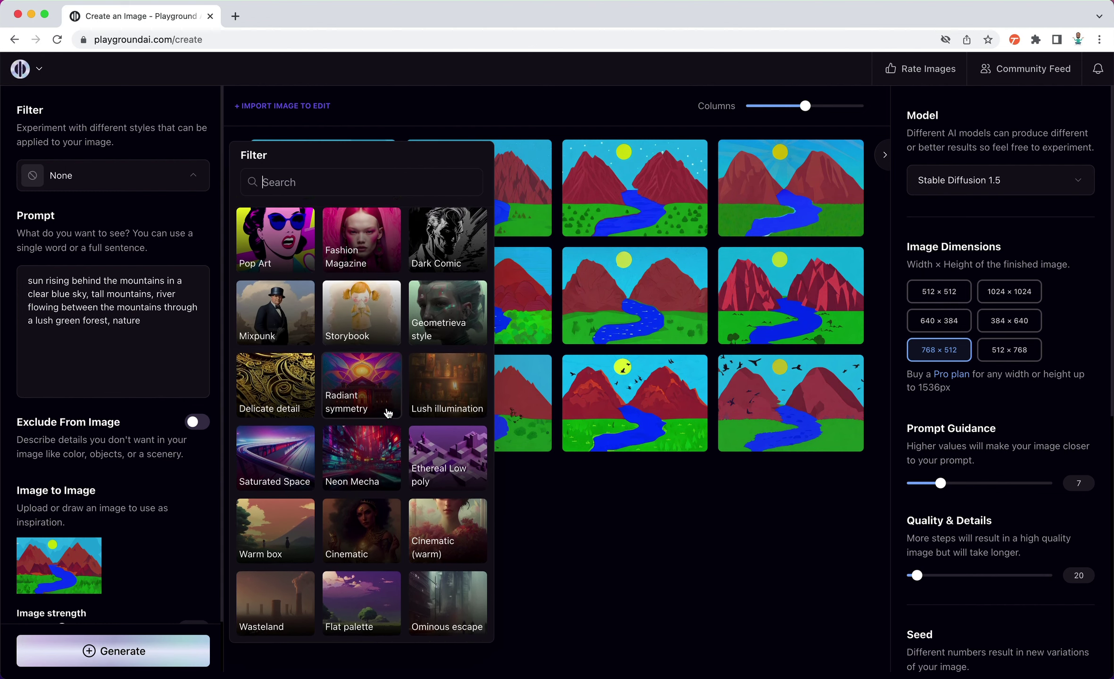
pyautogui.click(349, 362)
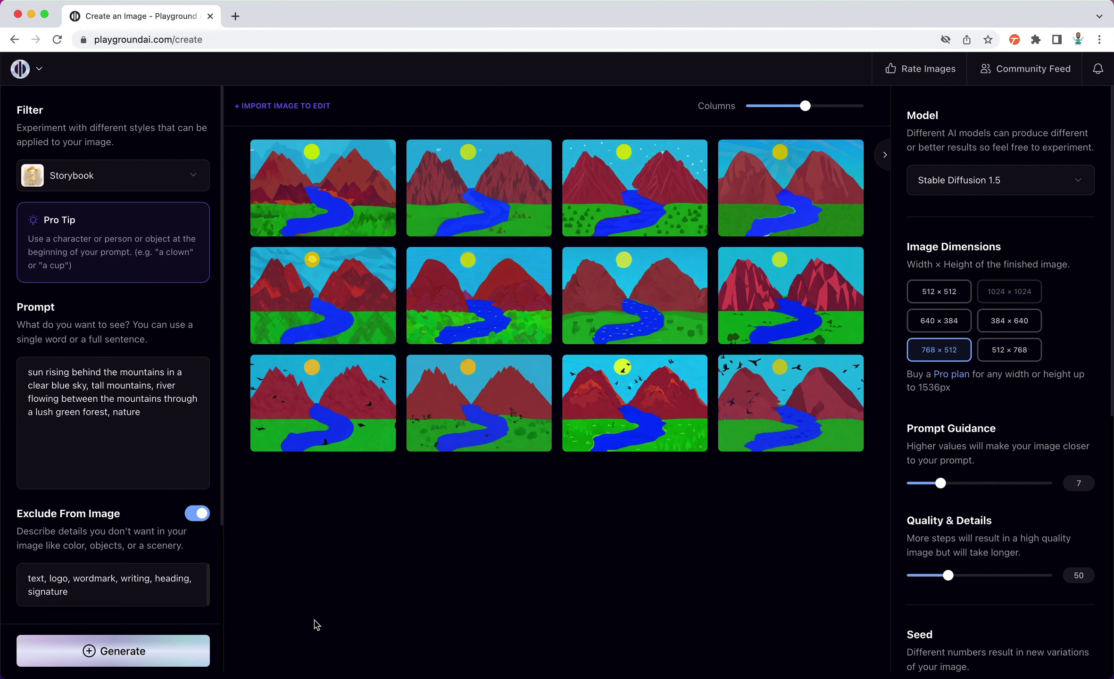
# Generate four new Storybook-style mountain-and-river landscapes
pyautogui.scroll(-5, 126, 519)
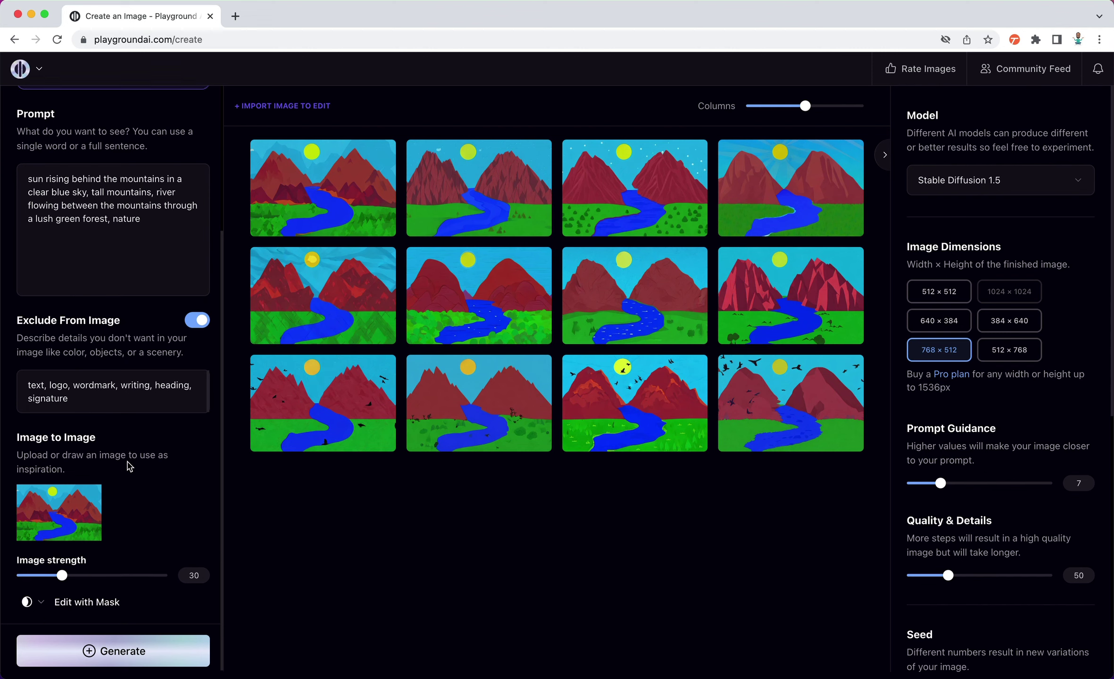
pyautogui.scroll(5, 127, 465)
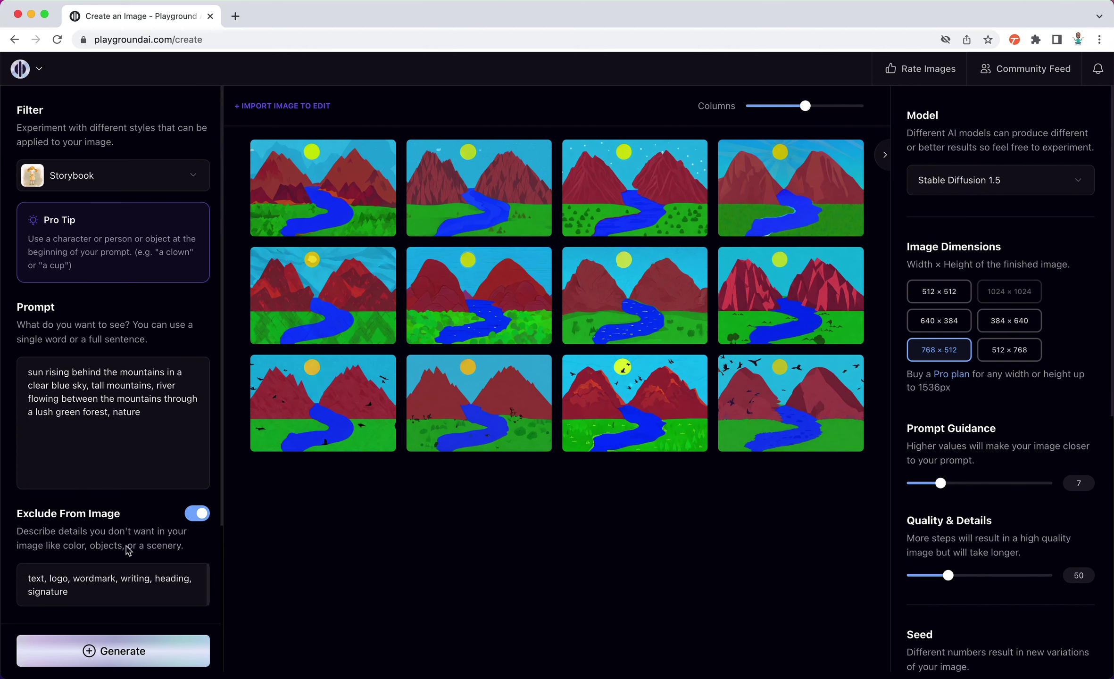
pyautogui.click(112, 653)
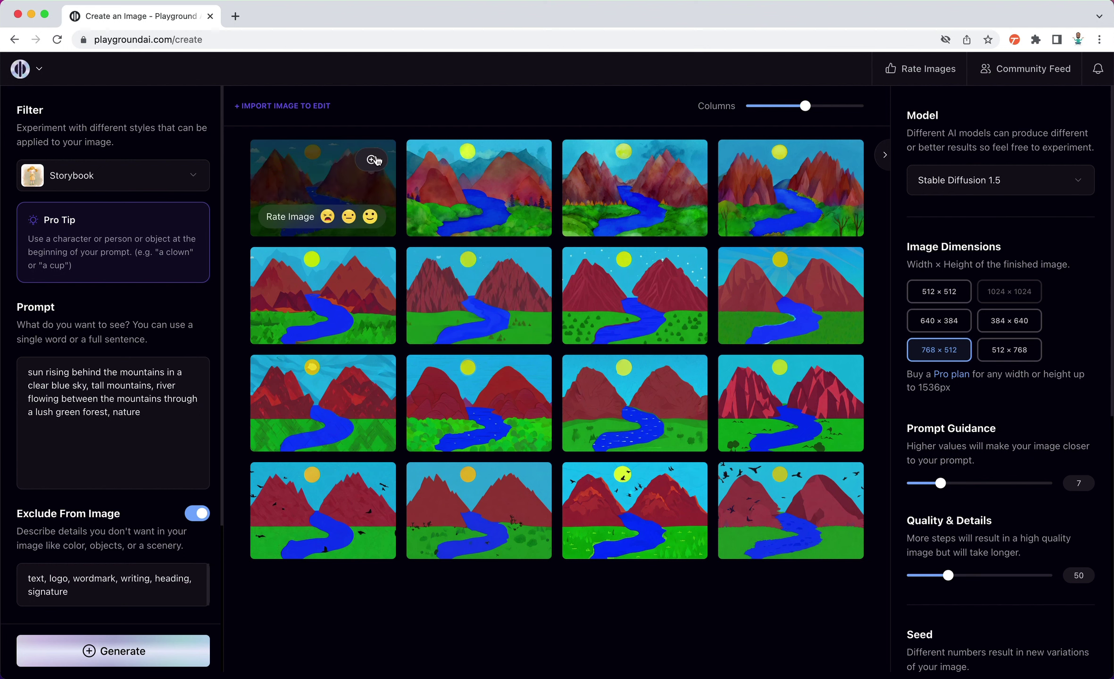
# Show the gallery in two columns and open the first watercolor image's actions menu
pyautogui.click(374, 160)
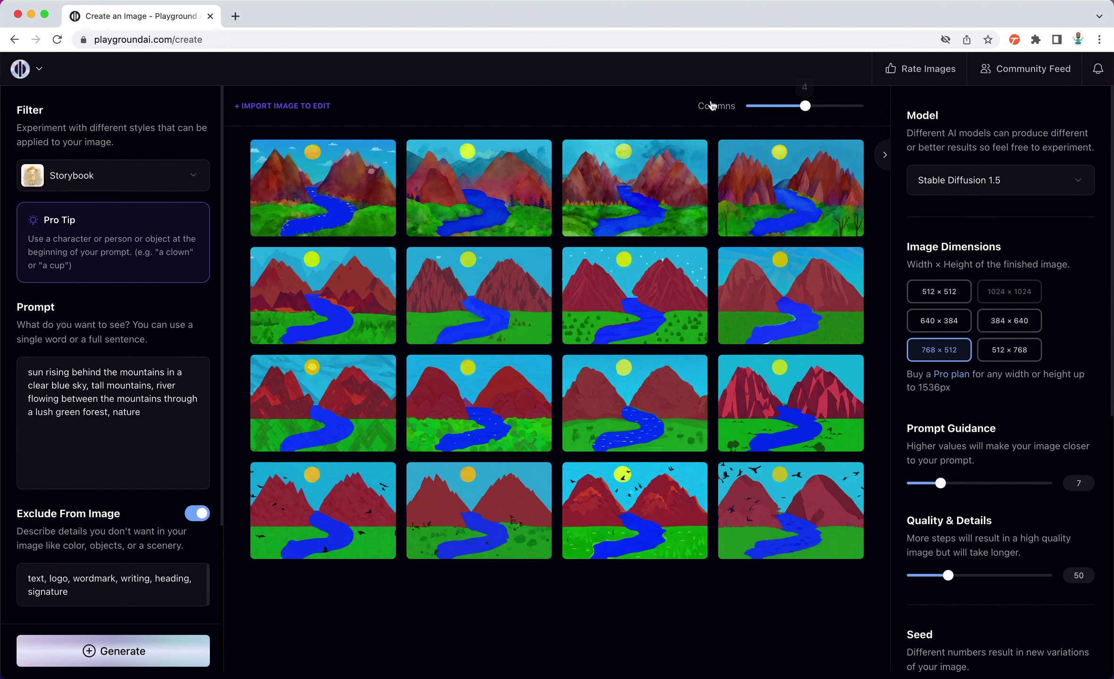
pyautogui.click(775, 105)
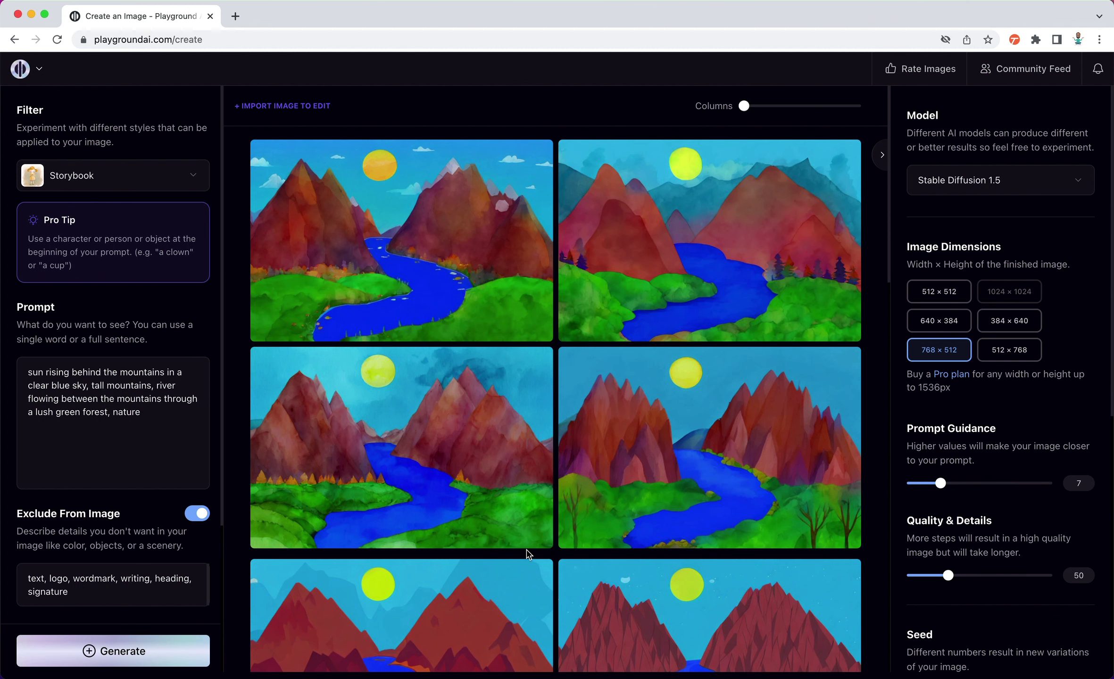
pyautogui.moveTo(585, 649)
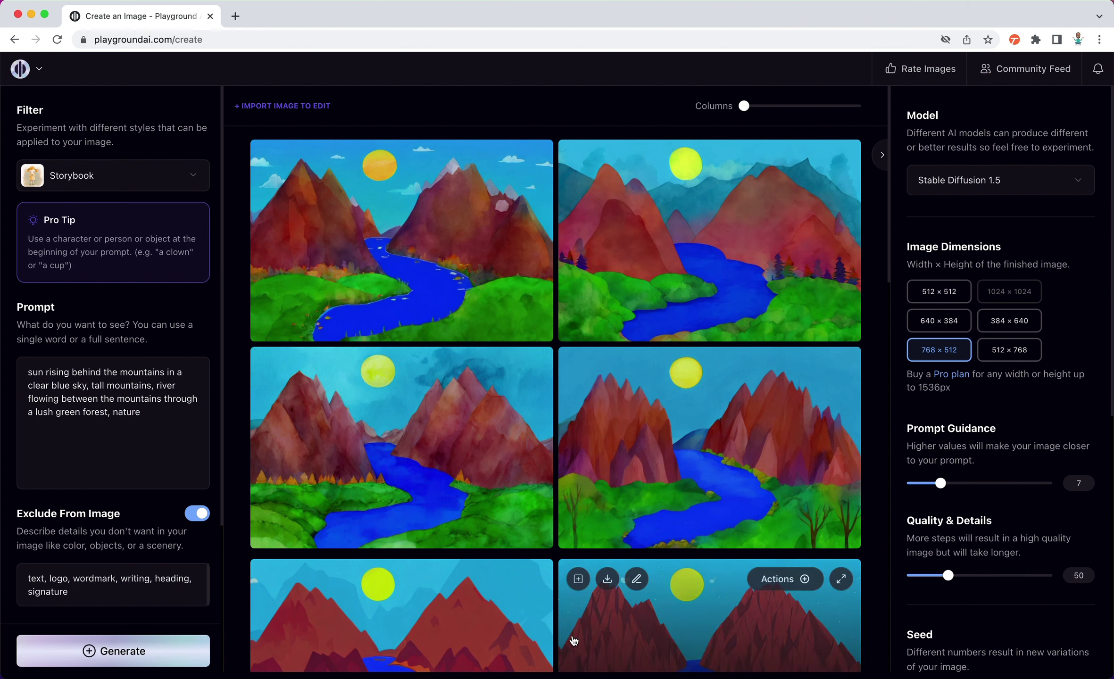
pyautogui.moveTo(515, 390)
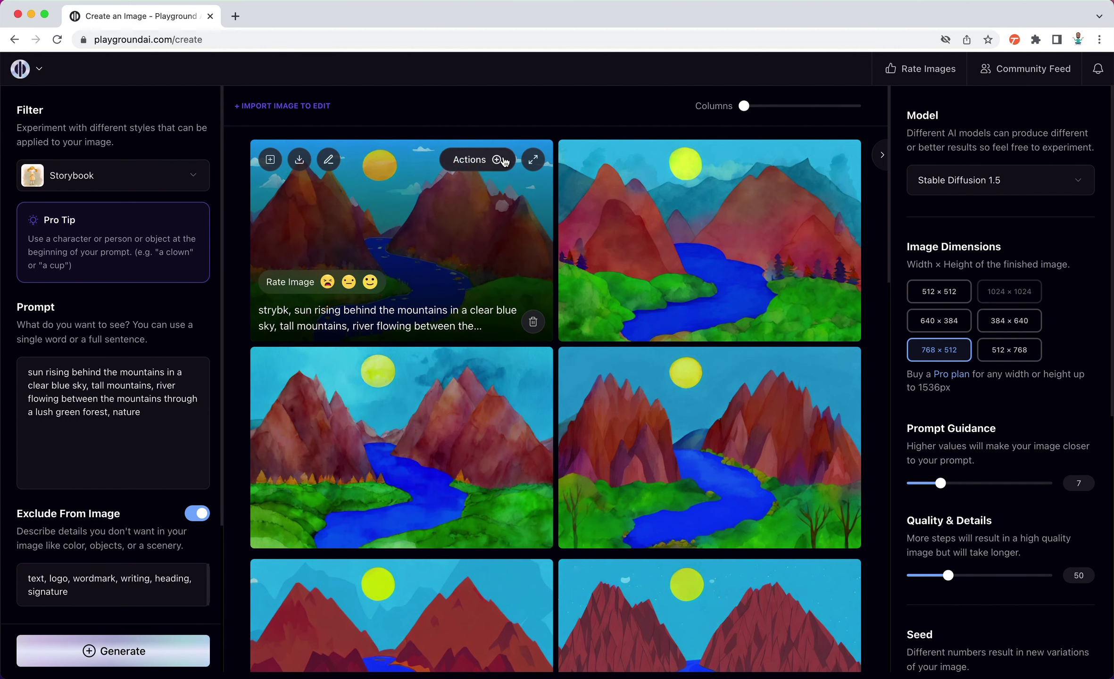
pyautogui.click(503, 160)
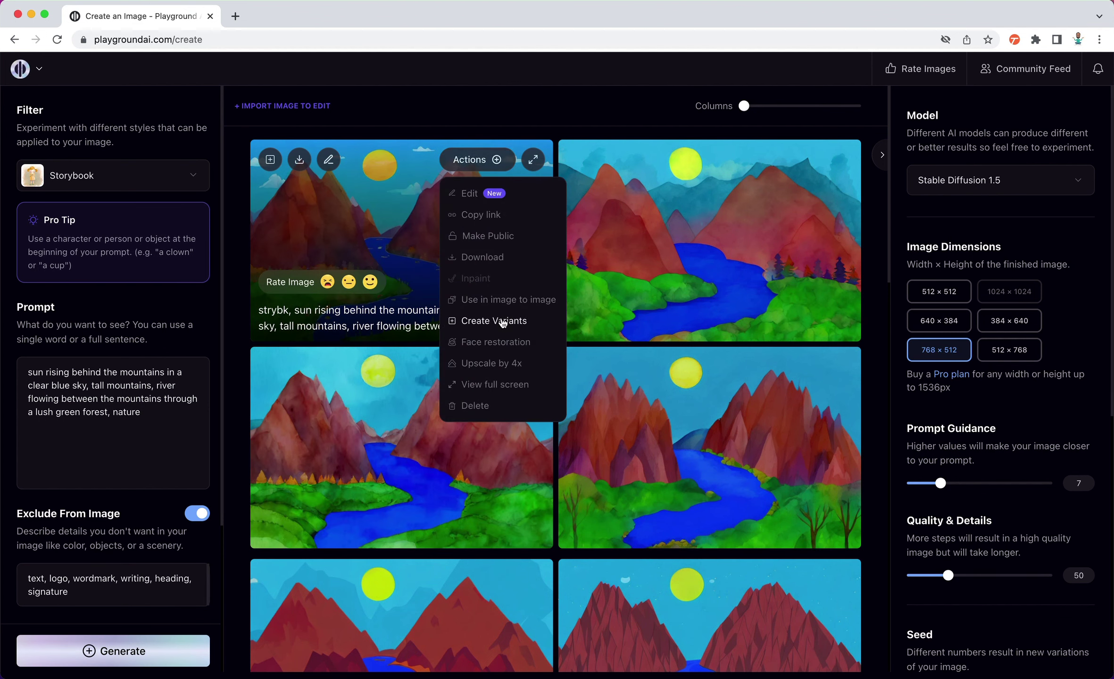
# Upscale the top-left red-mountain and blue-river watercolor by 4x
pyautogui.click(141, 588)
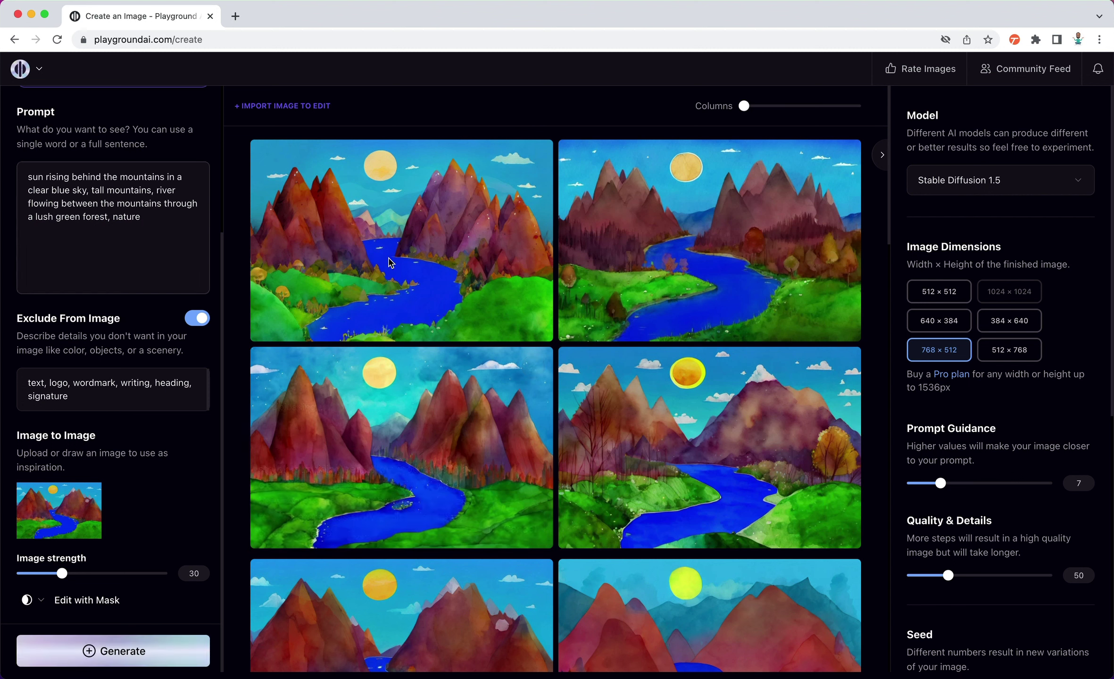
pyautogui.moveTo(440, 647)
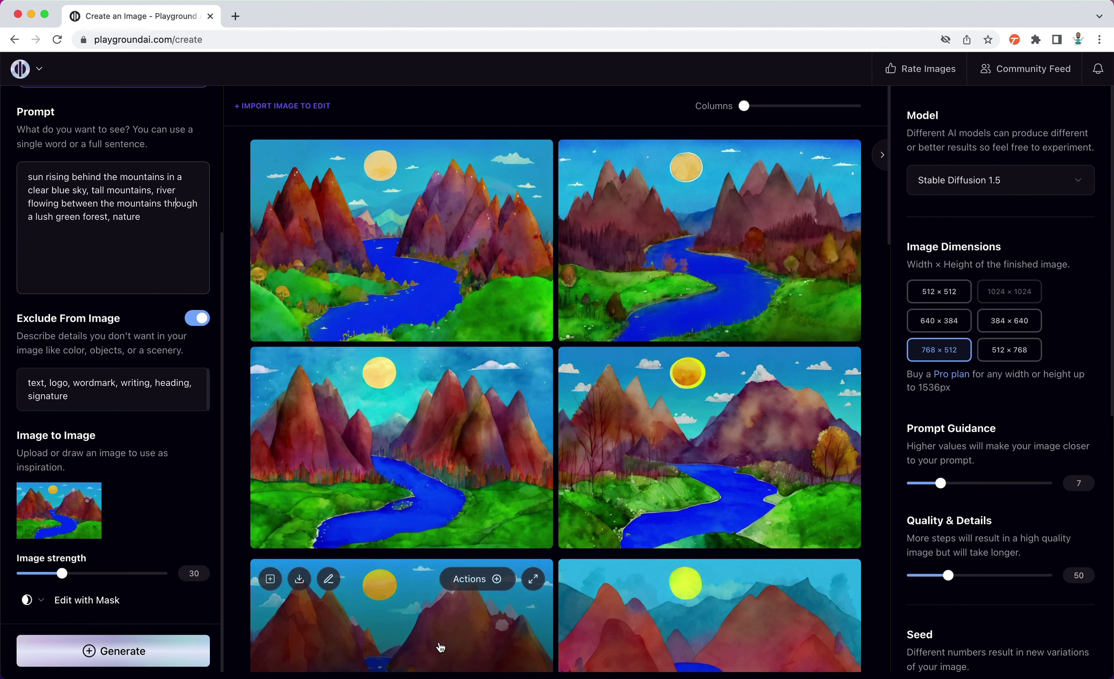
pyautogui.moveTo(454, 261)
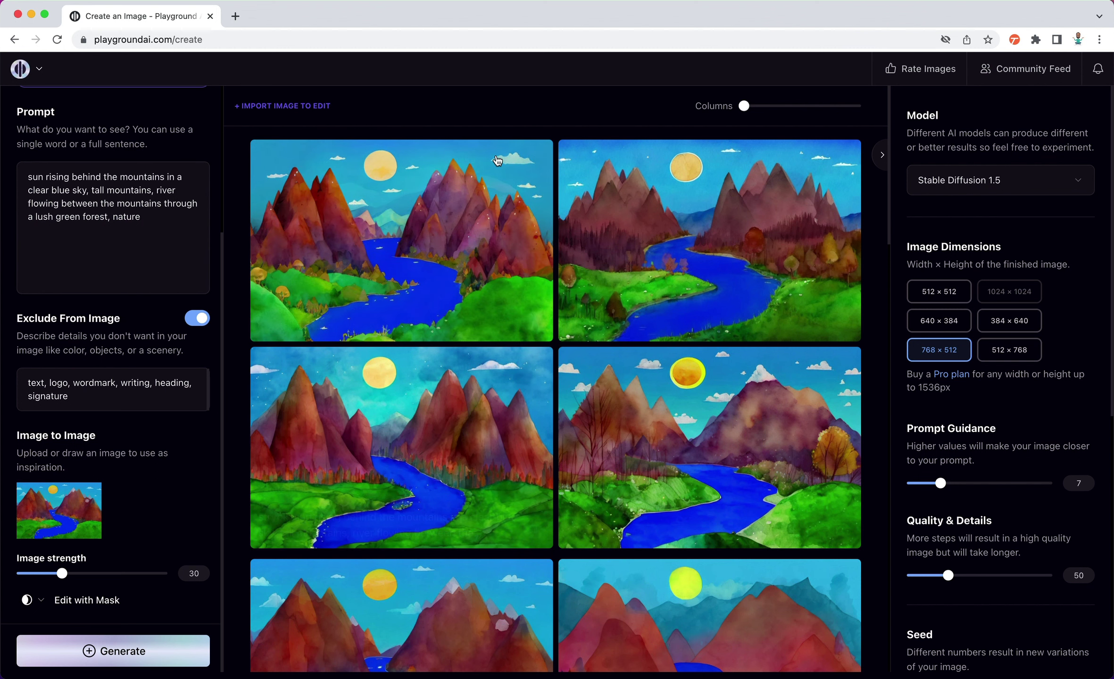
pyautogui.click(496, 160)
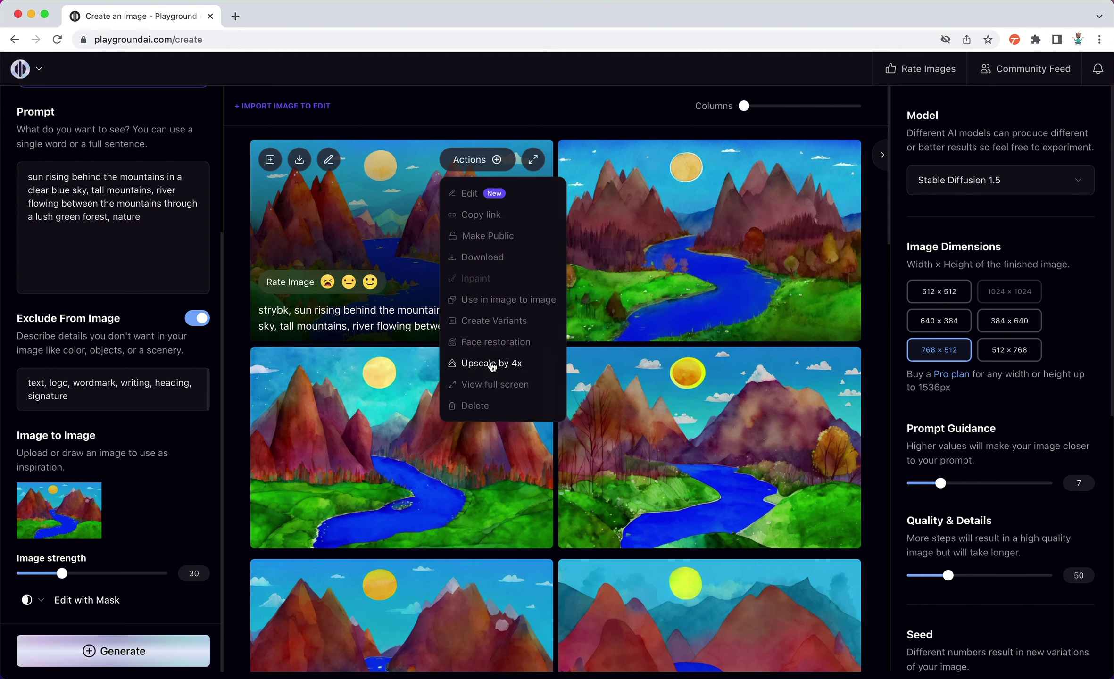